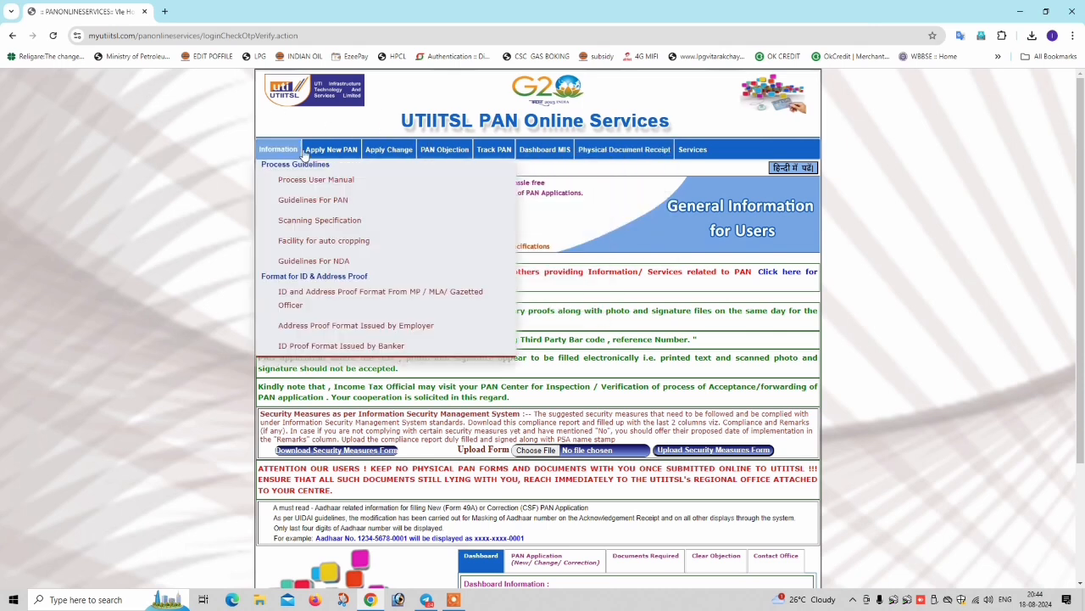
# - Bring up the Apply Change dropdown in the top navigation menu
pyautogui.moveTo(604, 150)
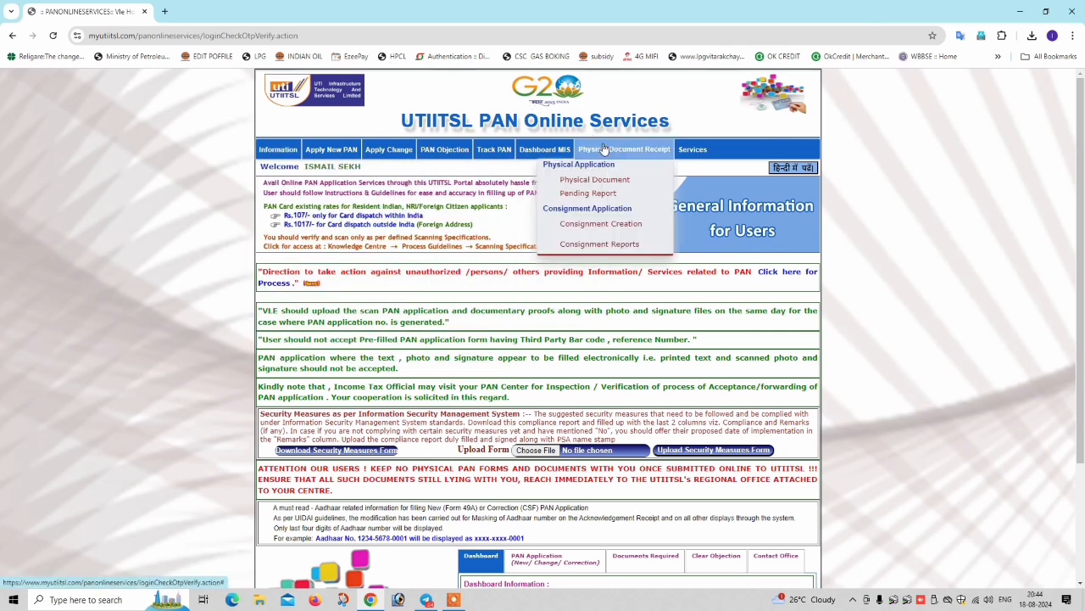
pyautogui.moveTo(387, 152)
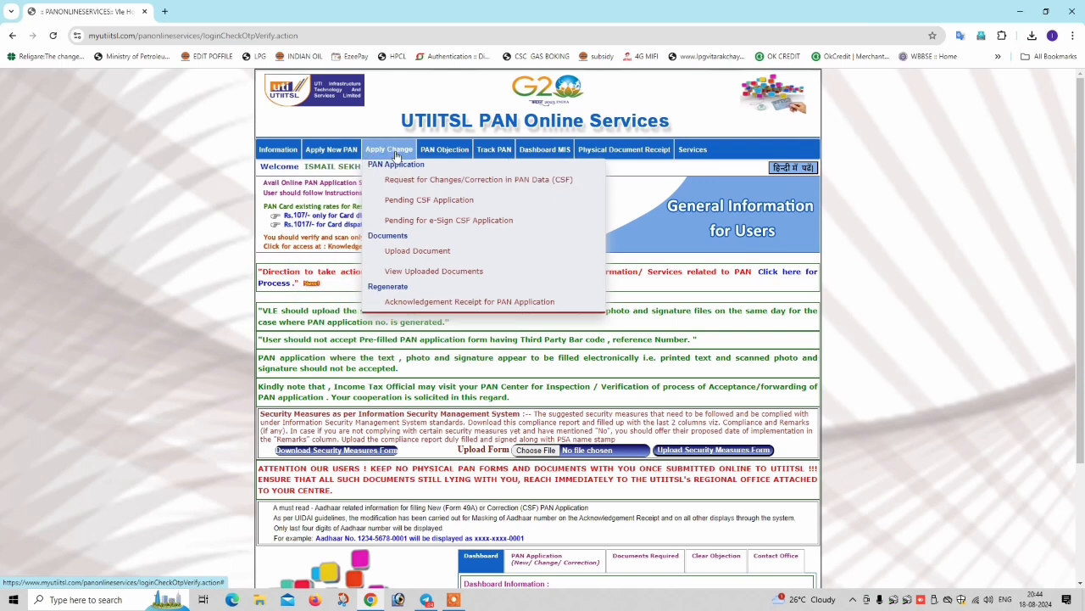
# - Open 'Request for Changes/Correction in PAN Data (CSF)' and dismiss the physical application instructions
pyautogui.click(520, 181)
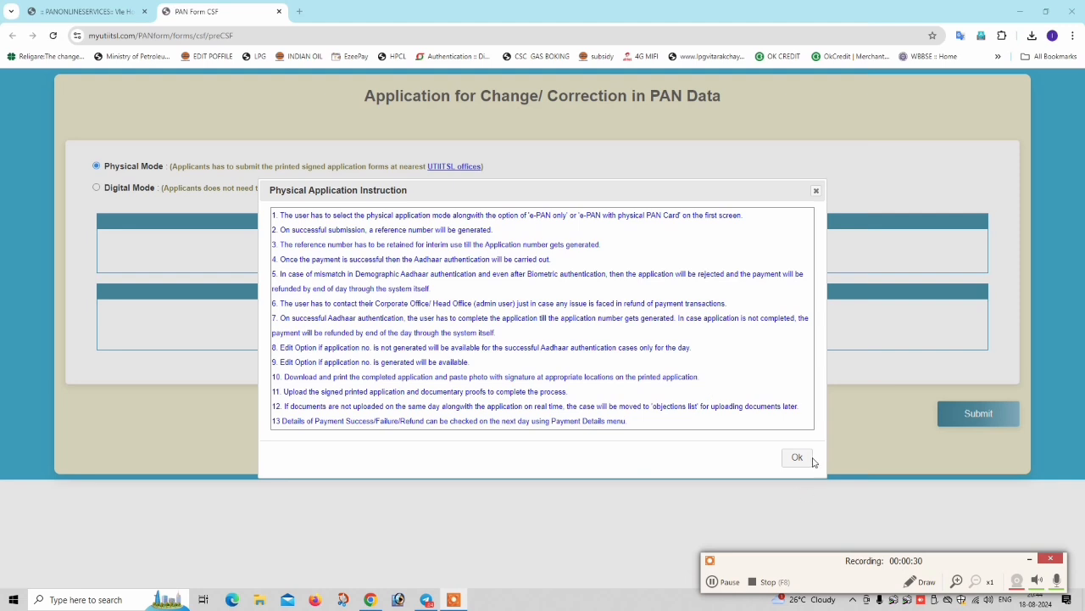
pyautogui.click(800, 457)
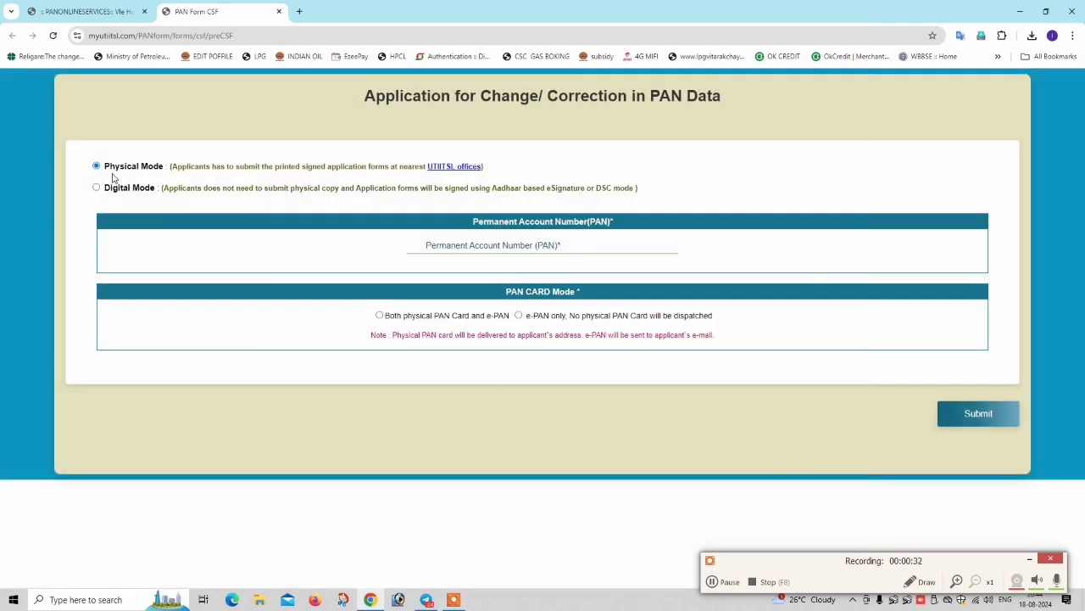
pyautogui.moveTo(122, 166); pyautogui.dragTo(215, 177)
pyautogui.click(102, 162)
# - Paste and re-confirm the applicant's PAN, pick 'Both physical PAN Card and e-PAN', and submit
pyautogui.click(480, 243)
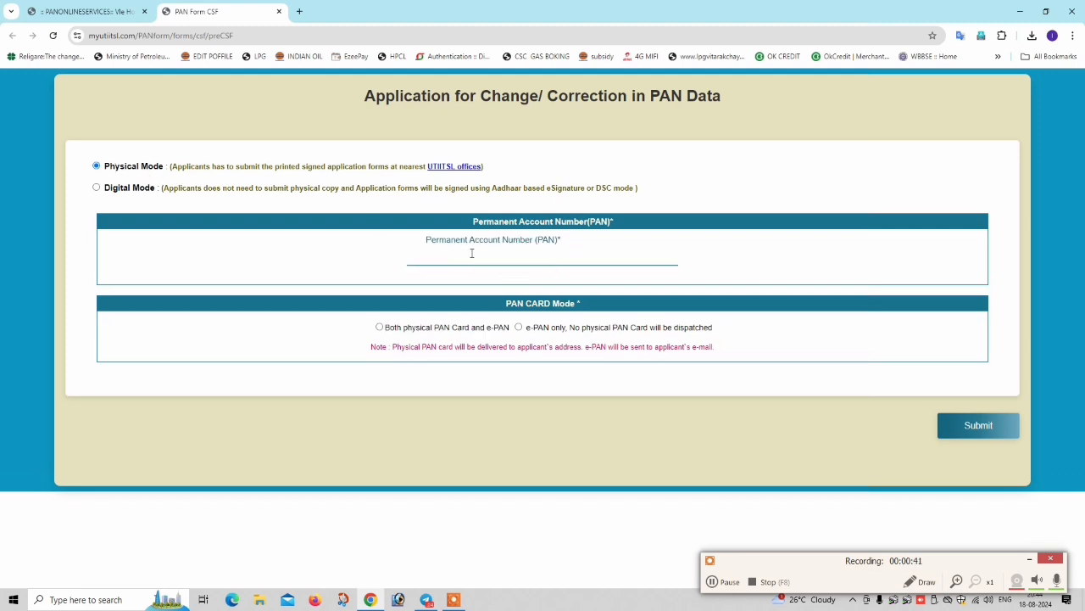
pyautogui.hotkey('alt', 'Tab')
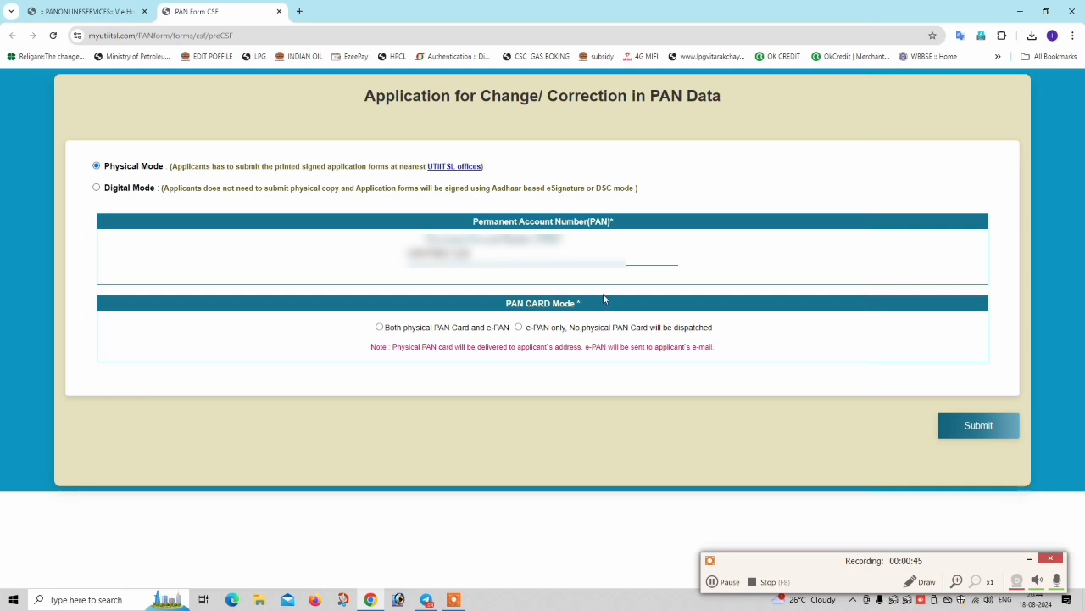
pyautogui.click(873, 239)
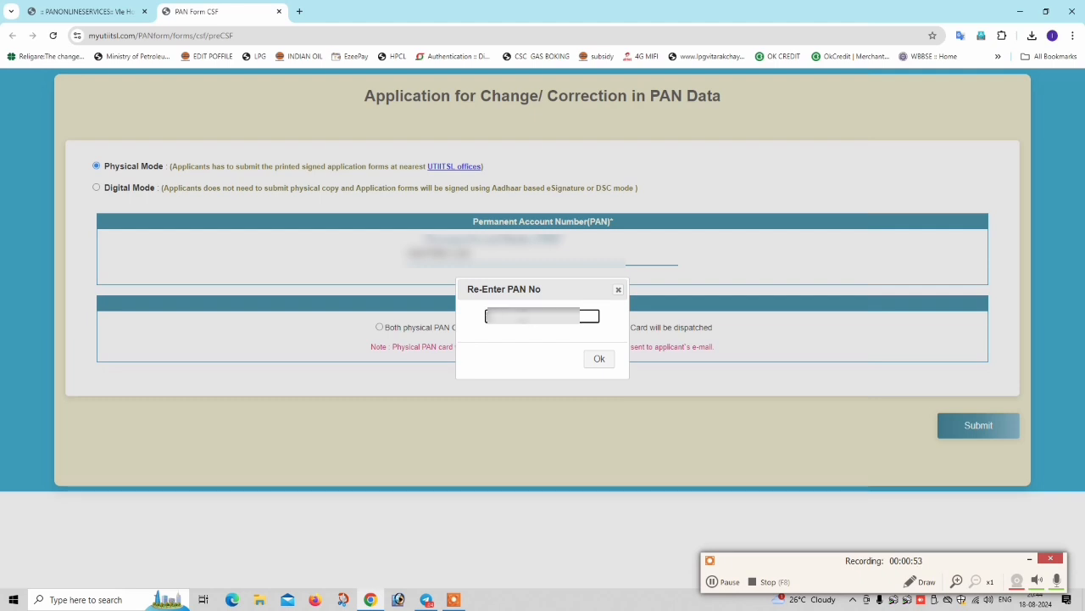
pyautogui.hotkey('ctrl', 'v')
pyautogui.click(600, 360)
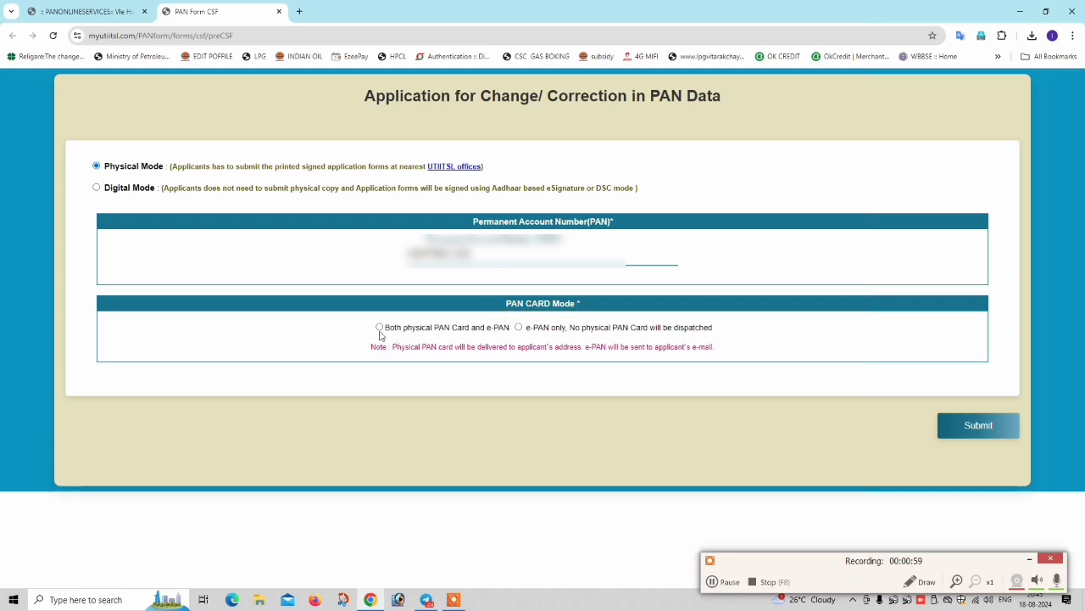
pyautogui.click(379, 328)
pyautogui.click(994, 432)
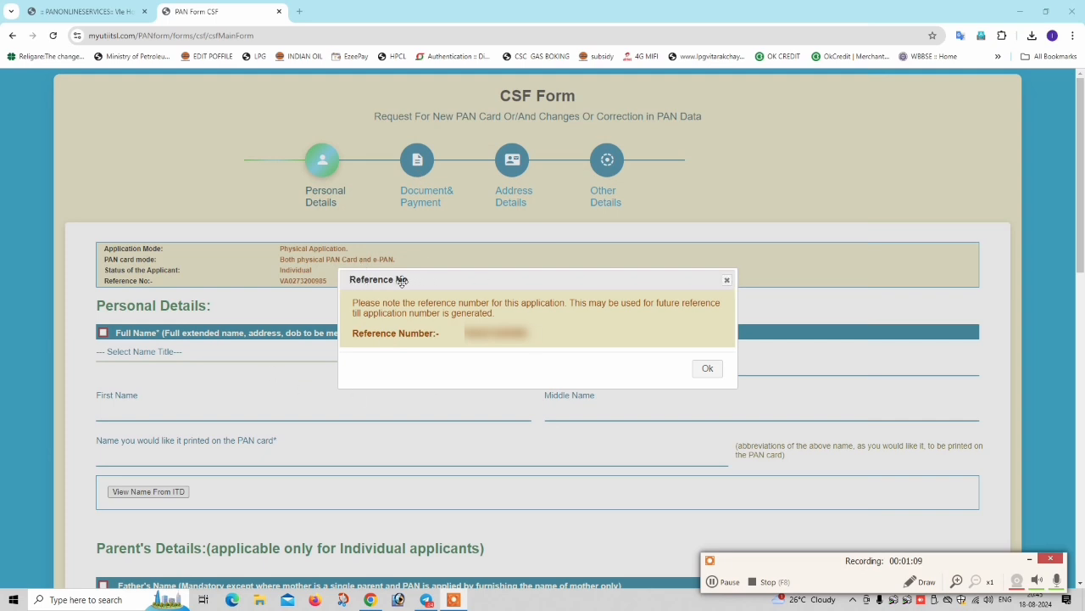
# - Close the Reference No notice and scroll down to Personal Details
pyautogui.tripleClick(366, 337)
pyautogui.click(645, 350)
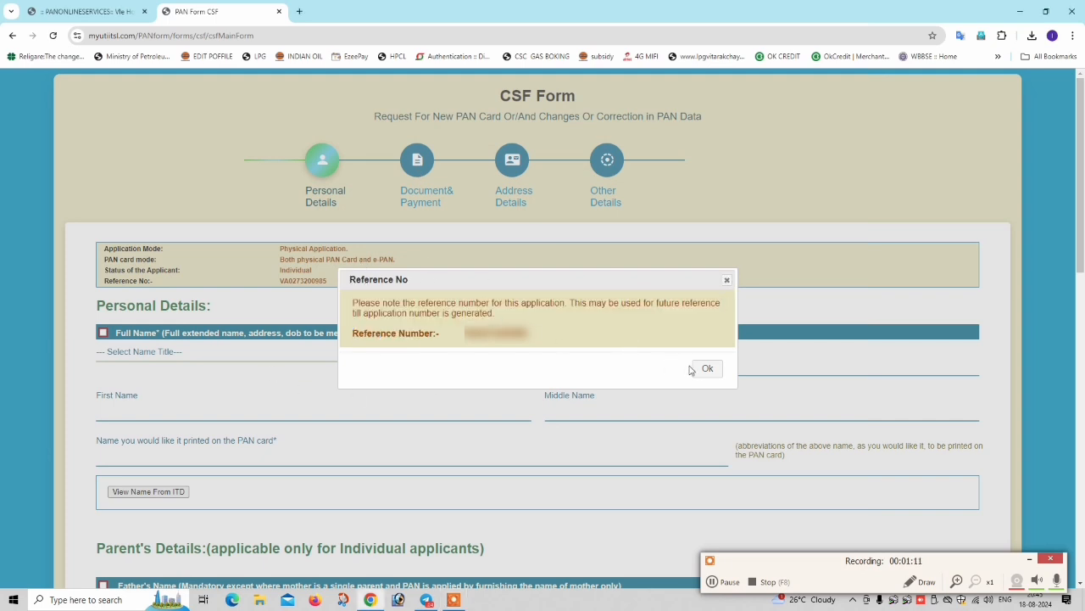
pyautogui.click(695, 368)
pyautogui.scroll(-1, 74, 301)
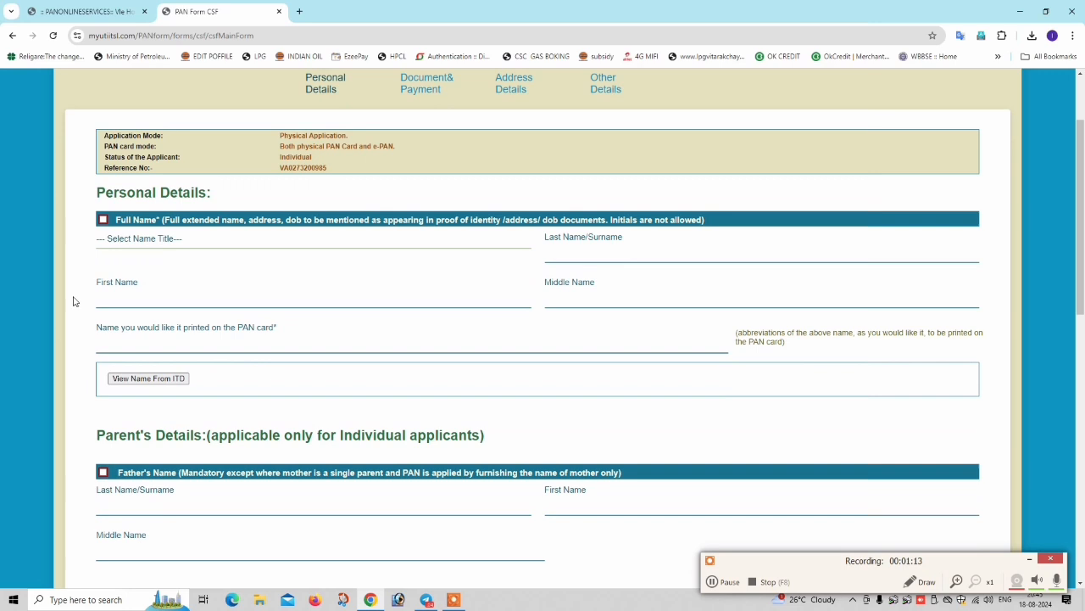
# - Tick the Full Name correction box, leaving Date of Birth unticked after trying its calendar
pyautogui.click(103, 221)
pyautogui.click(102, 221)
pyautogui.scroll(-5, 153, 330)
pyautogui.click(210, 493)
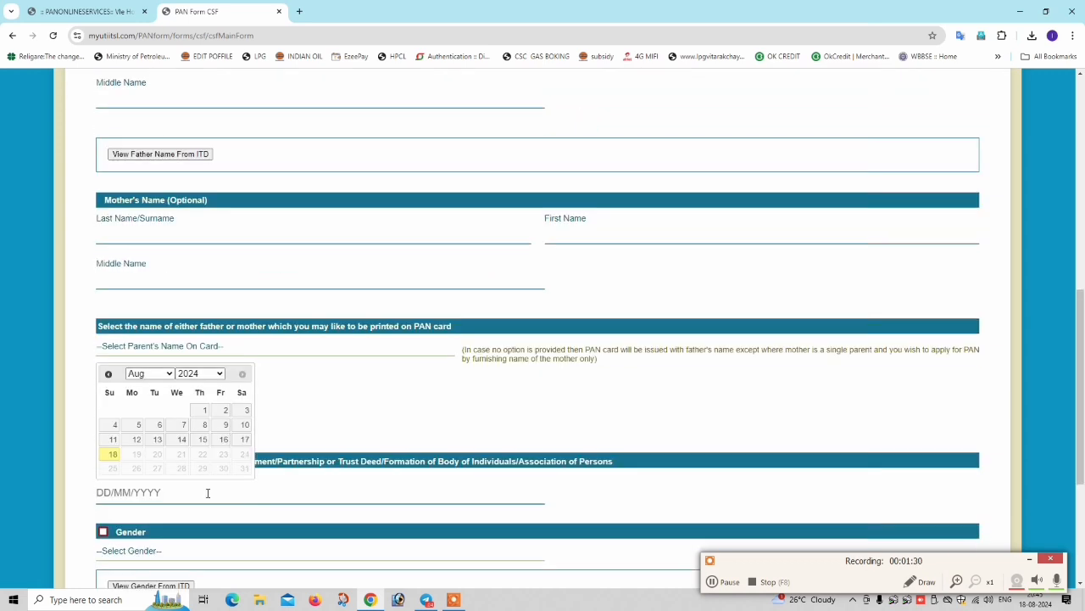
pyautogui.click(278, 404)
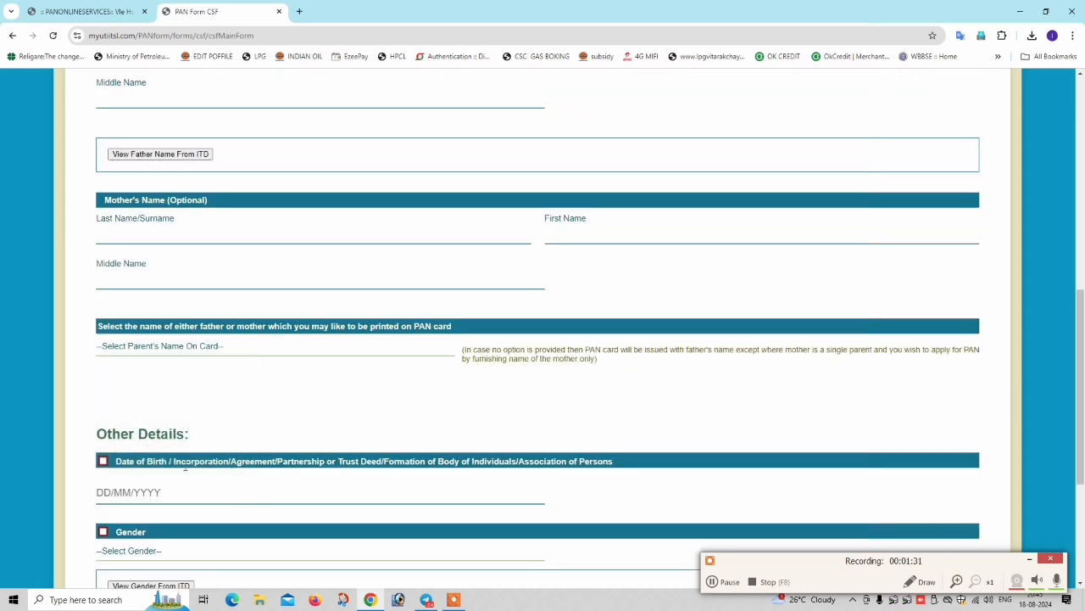
pyautogui.click(103, 462)
pyautogui.click(103, 462)
pyautogui.click(169, 493)
pyautogui.click(356, 428)
pyautogui.click(103, 462)
pyautogui.scroll(7, 141, 406)
pyautogui.scroll(1, 140, 382)
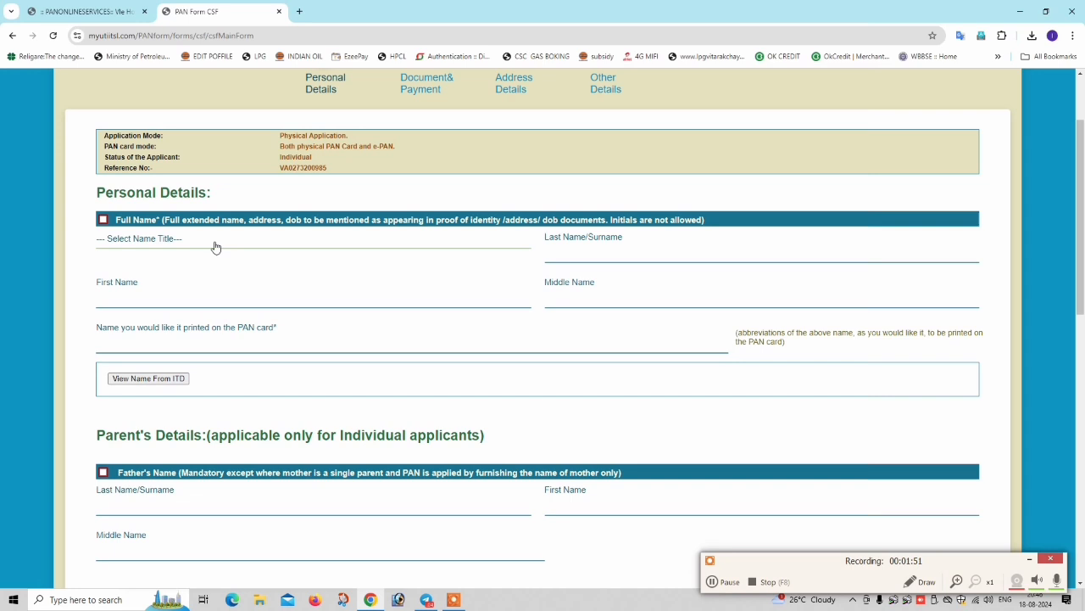
pyautogui.click(102, 221)
# - Choose SMT in the Select Name Title list after trying KUMARI and SHRI
pyautogui.click(144, 238)
pyautogui.click(342, 238)
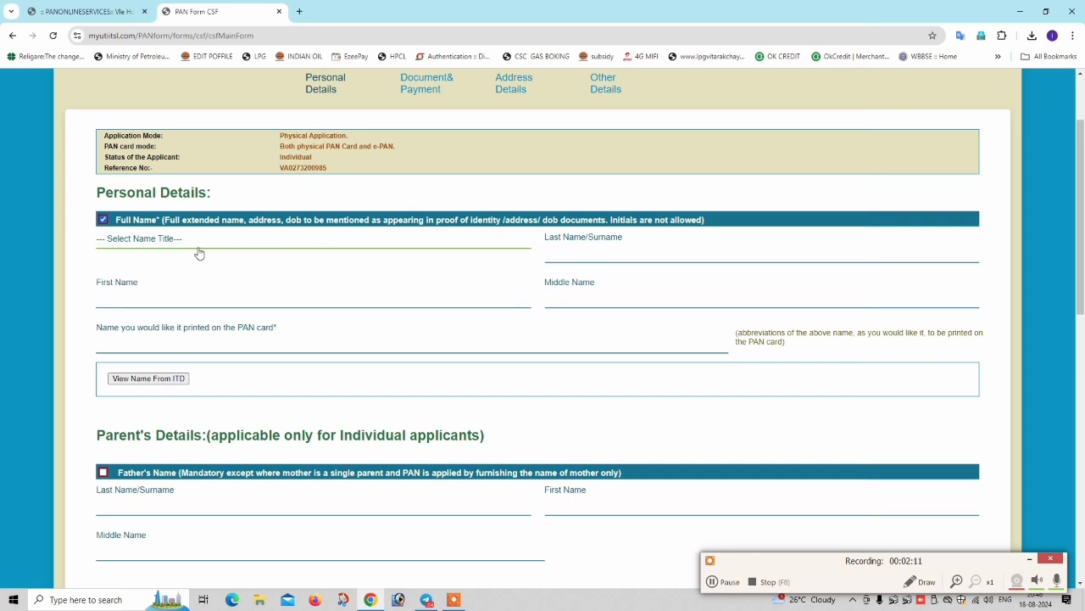
pyautogui.click(196, 248)
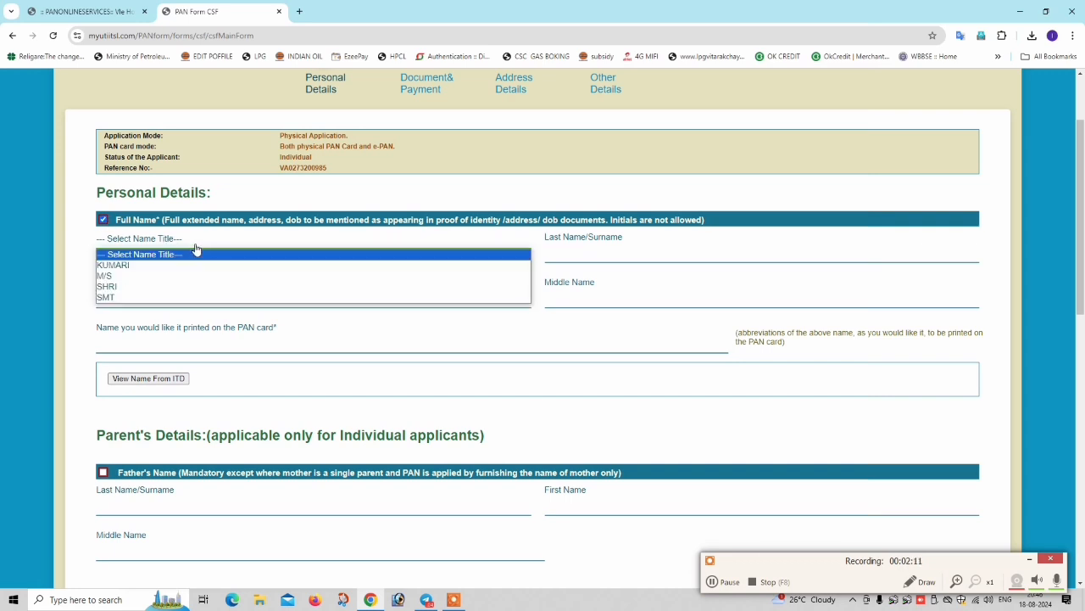
pyautogui.click(140, 269)
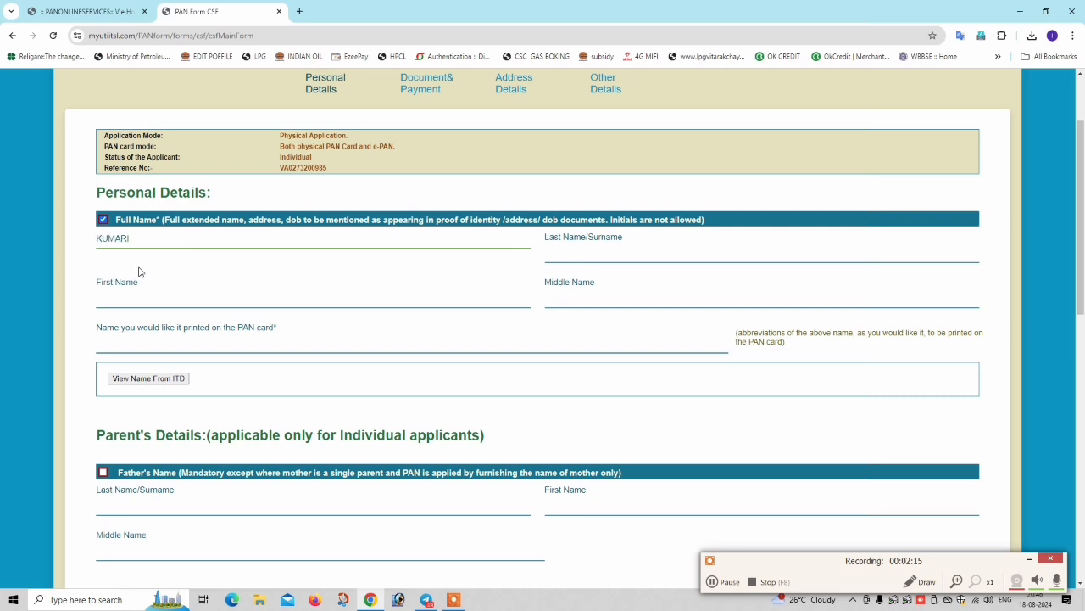
pyautogui.click(159, 246)
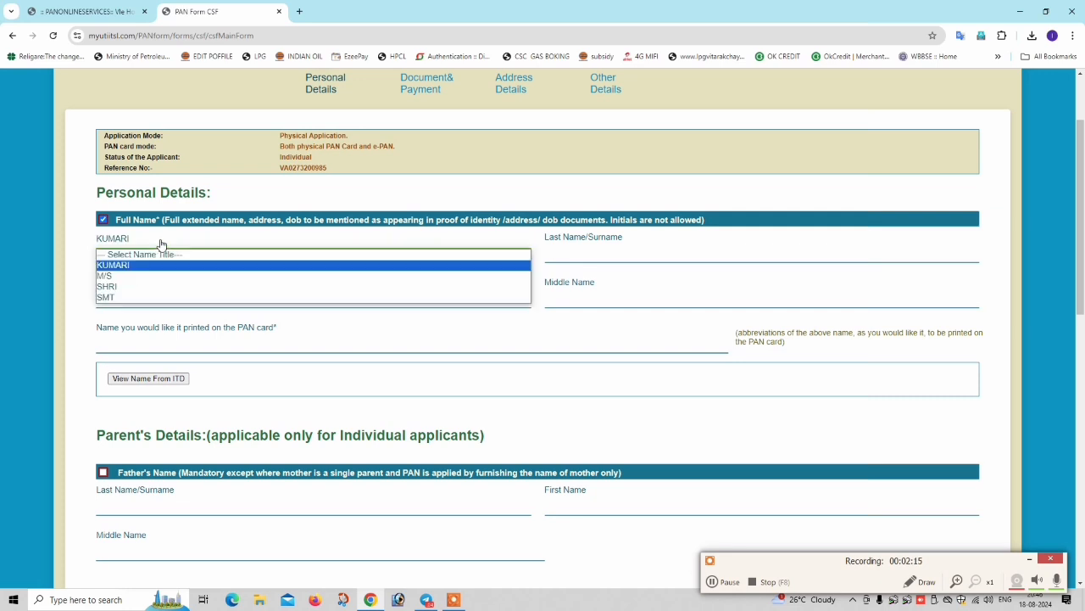
pyautogui.click(114, 299)
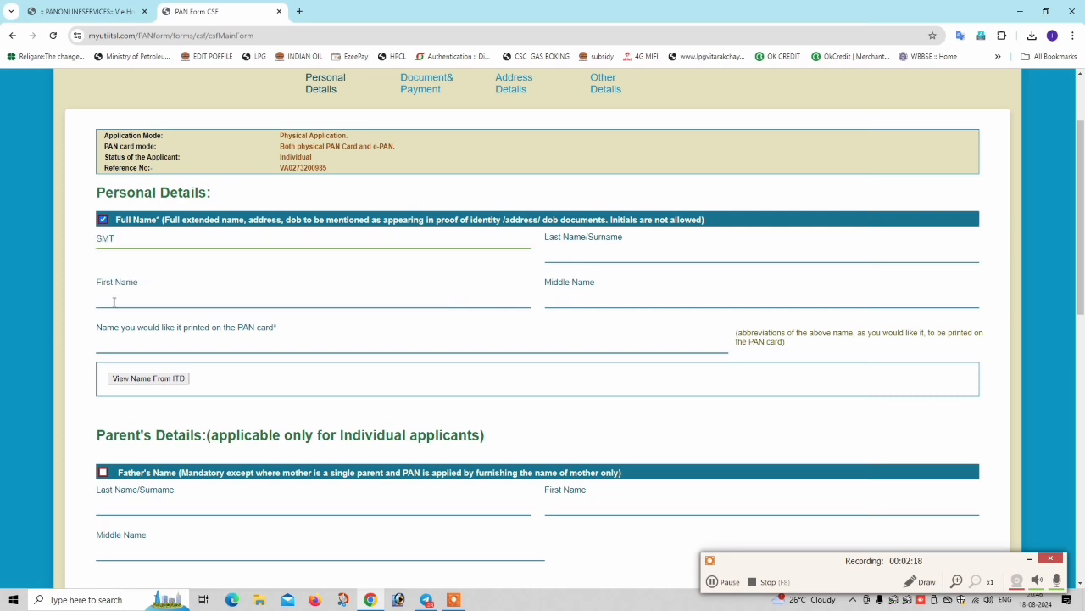
pyautogui.click(153, 243)
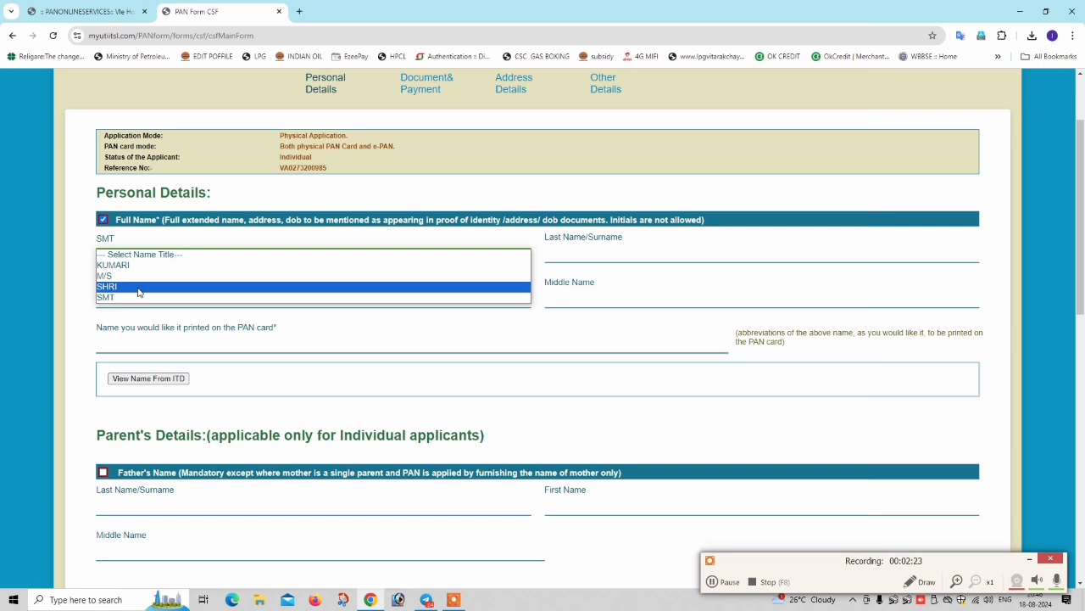
pyautogui.click(139, 288)
pyautogui.click(157, 251)
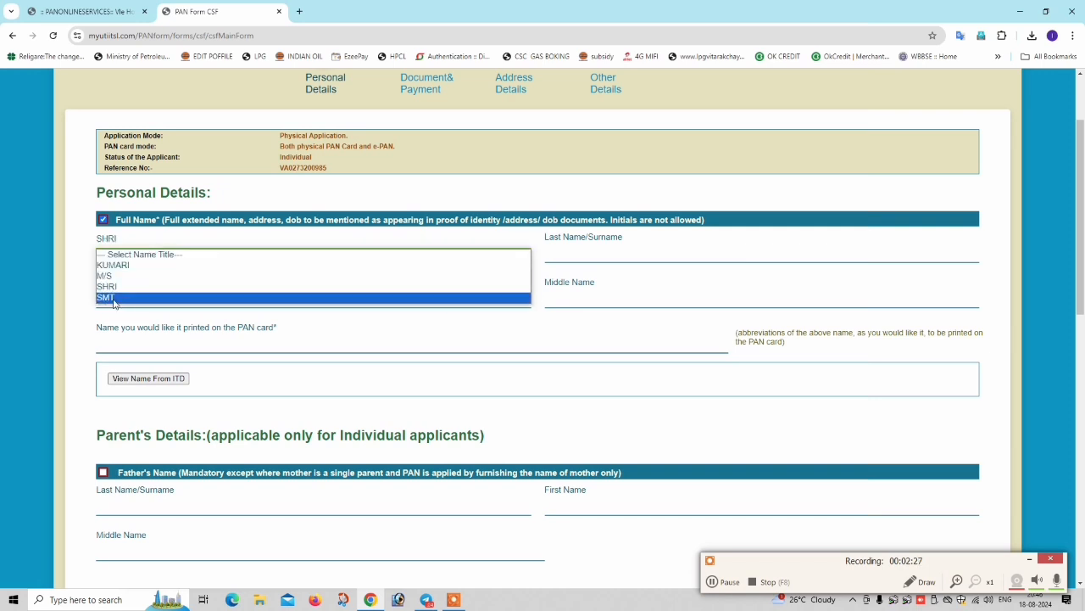
pyautogui.click(114, 298)
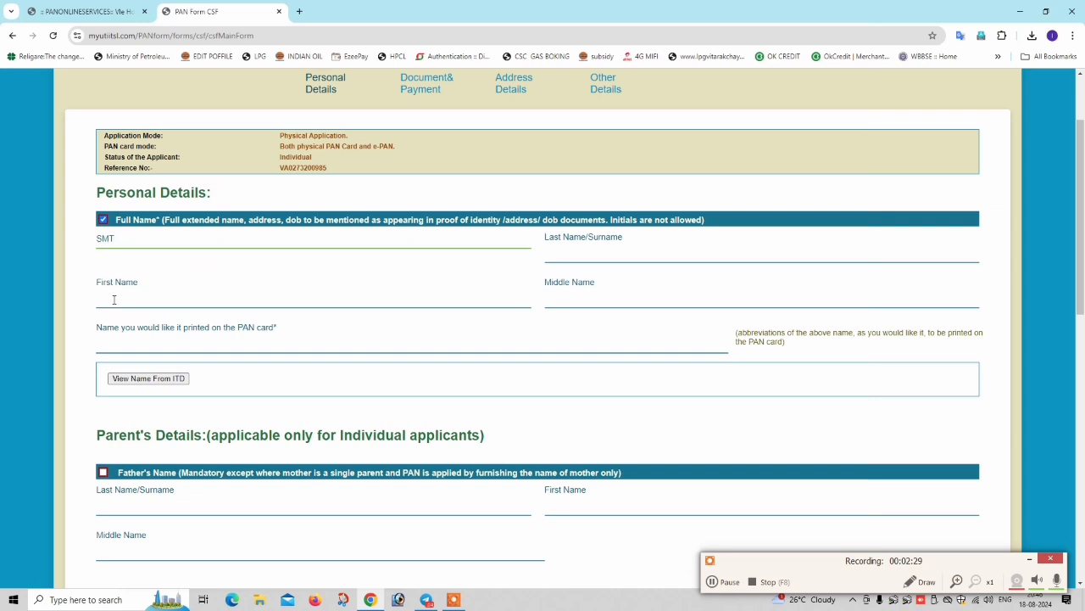
pyautogui.click(576, 247)
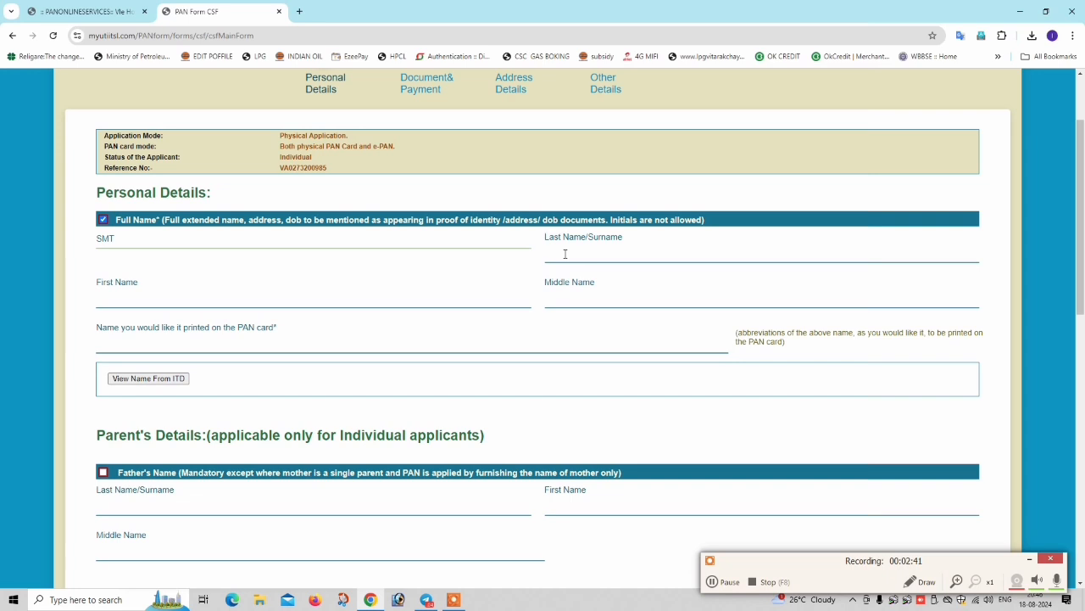
pyautogui.write('SAHA')
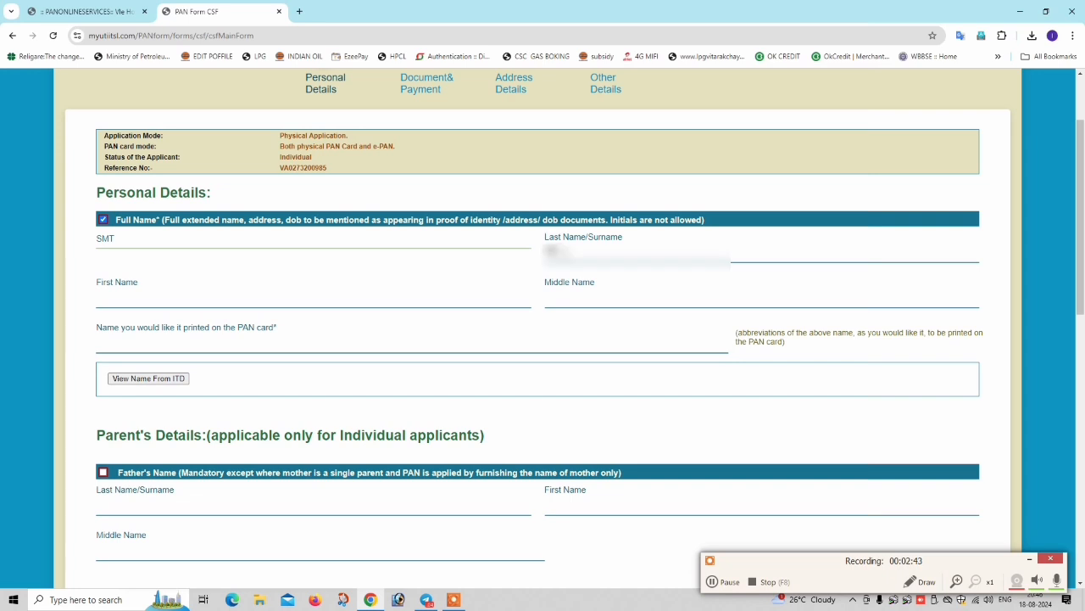
pyautogui.press('Tab')
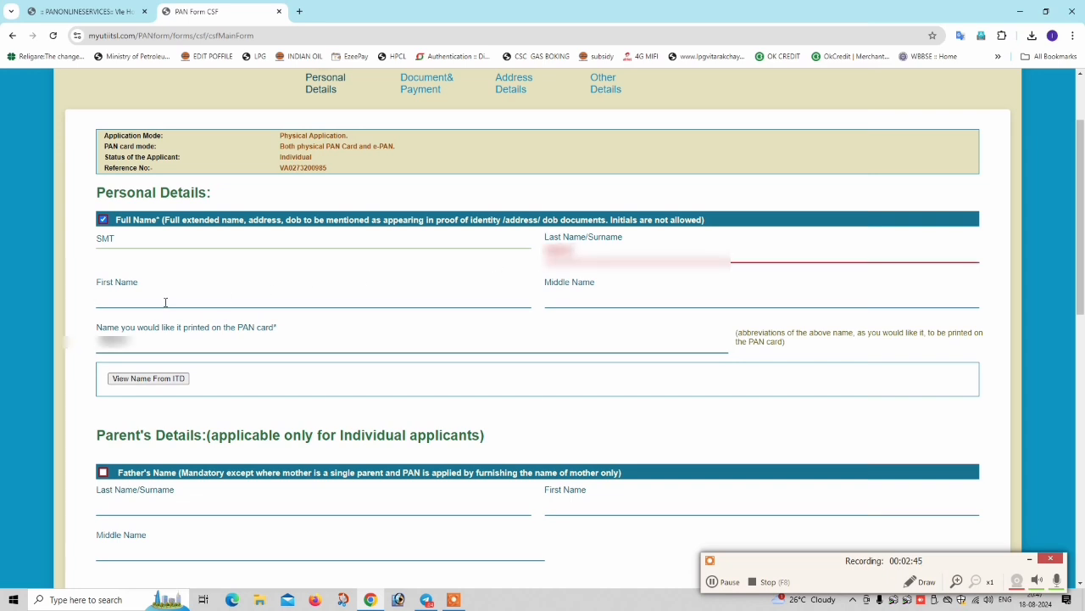
pyautogui.write('*****')
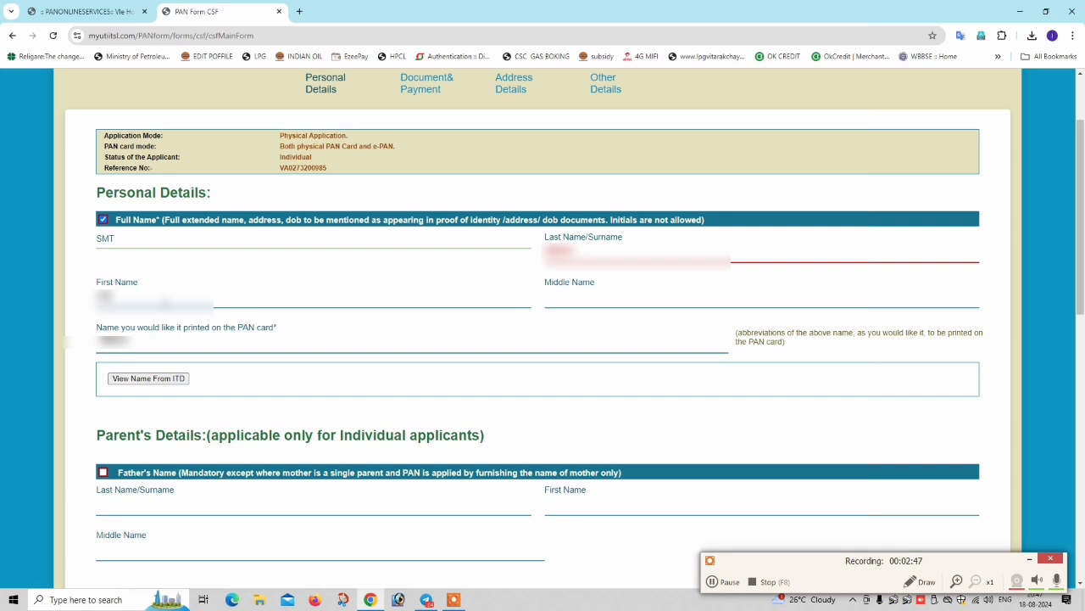
pyautogui.press('Tab')
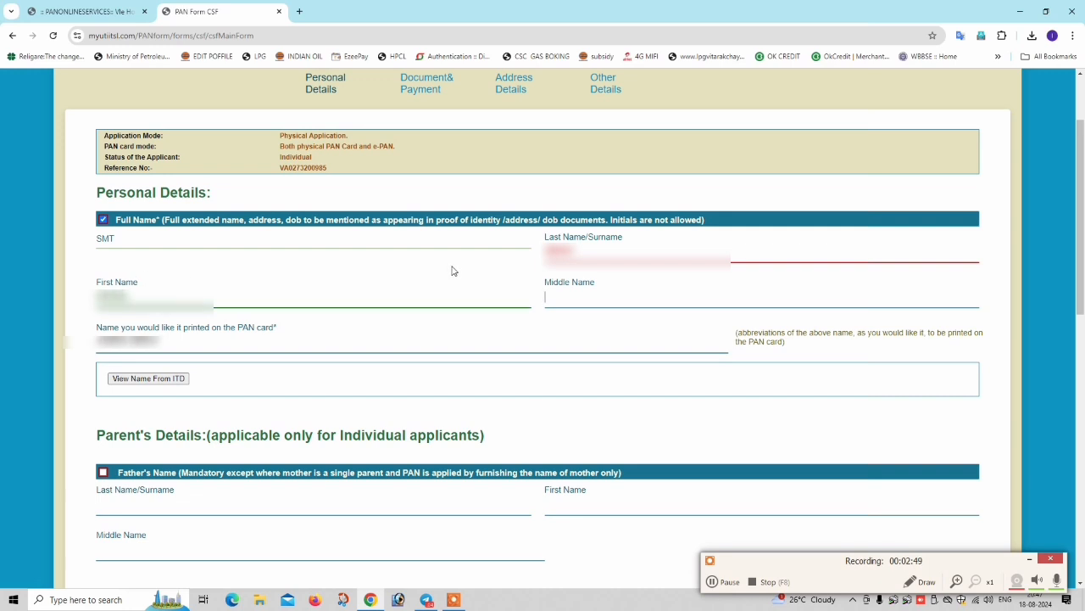
pyautogui.moveTo(546, 251)
pyautogui.mouseDown()
pyautogui.moveTo(584, 251)
pyautogui.moveTo(540, 257)
pyautogui.mouseUp()
pyautogui.click(597, 257)
pyautogui.click(516, 278)
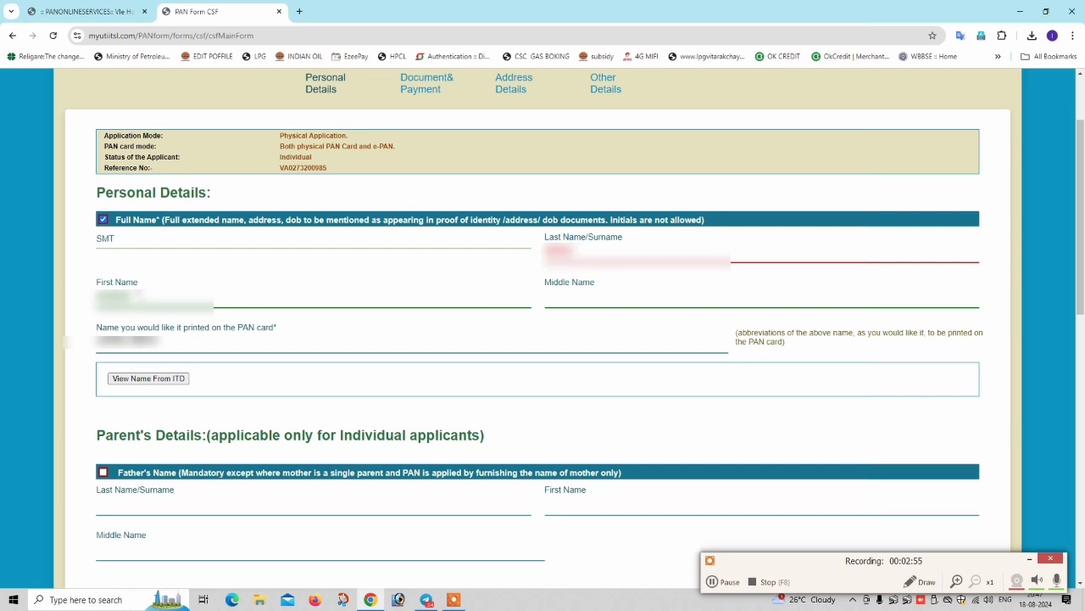
pyautogui.moveTo(133, 294); pyautogui.dragTo(87, 298)
pyautogui.click(142, 298)
pyautogui.scroll(-3, 343, 287)
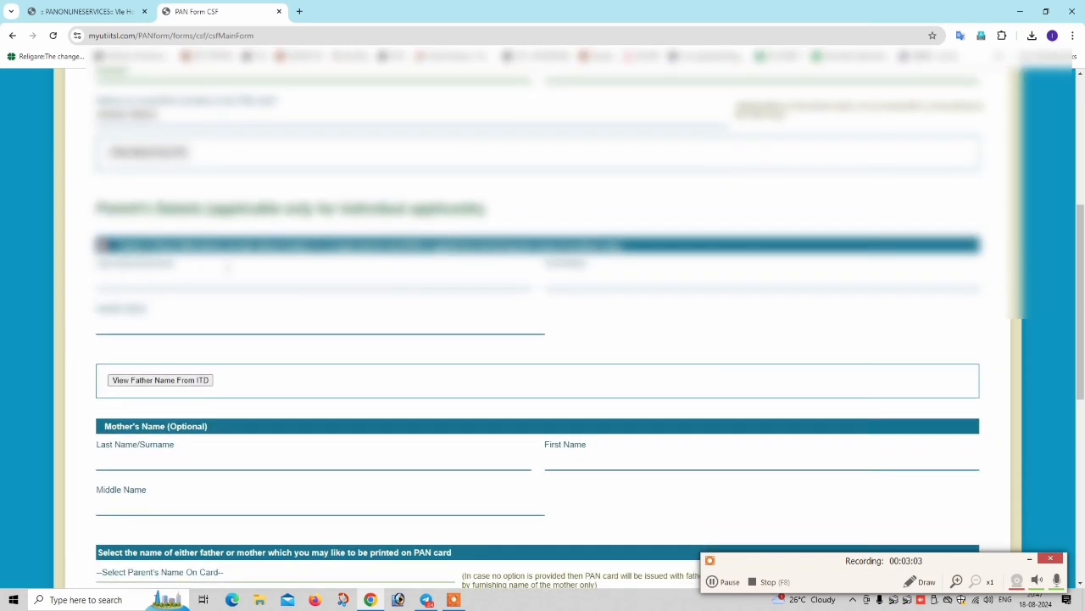
# - Fill the father's name from ITD records via View and Pickup Father Name
pyautogui.click(153, 281)
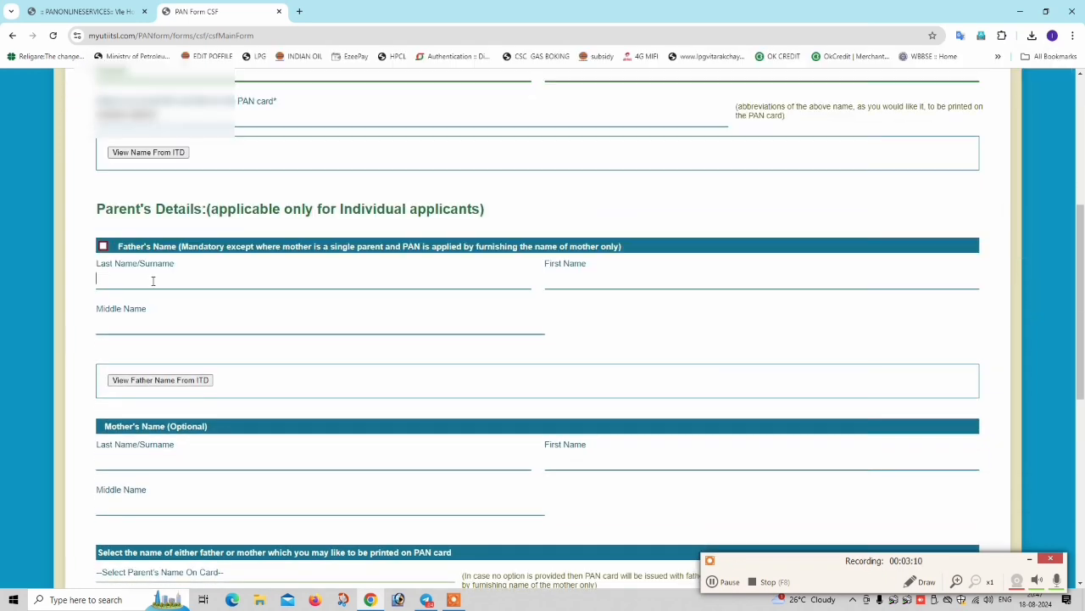
pyautogui.click(102, 247)
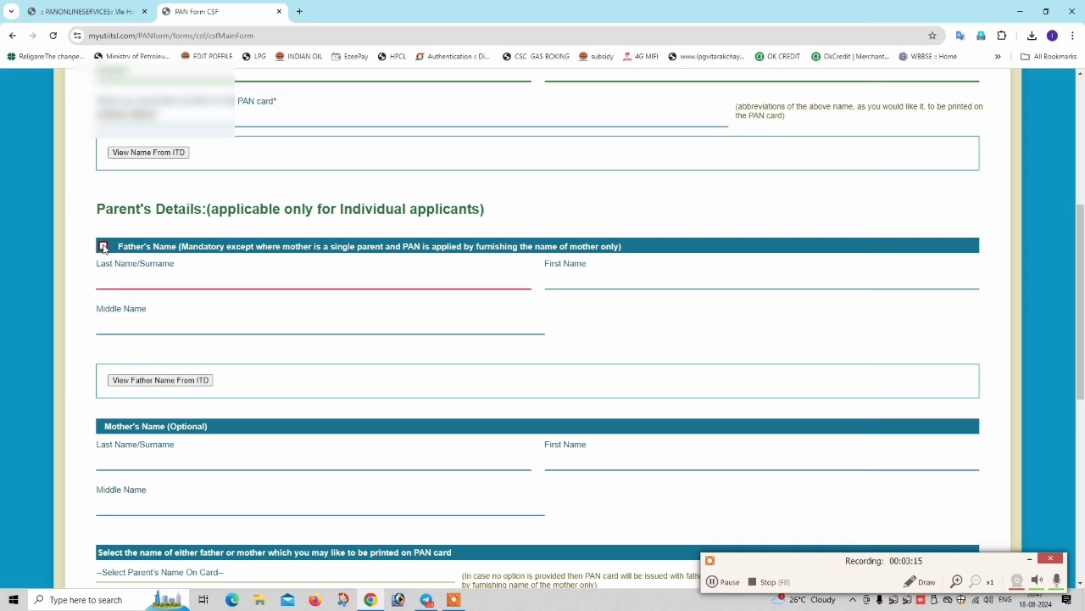
pyautogui.click(103, 247)
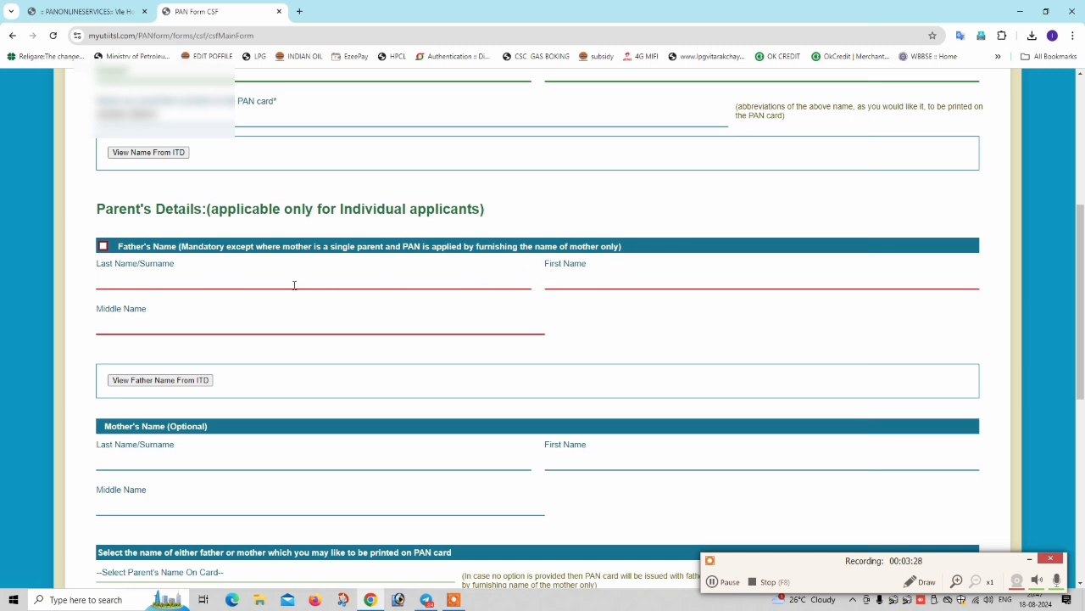
pyautogui.scroll(-1, 209, 279)
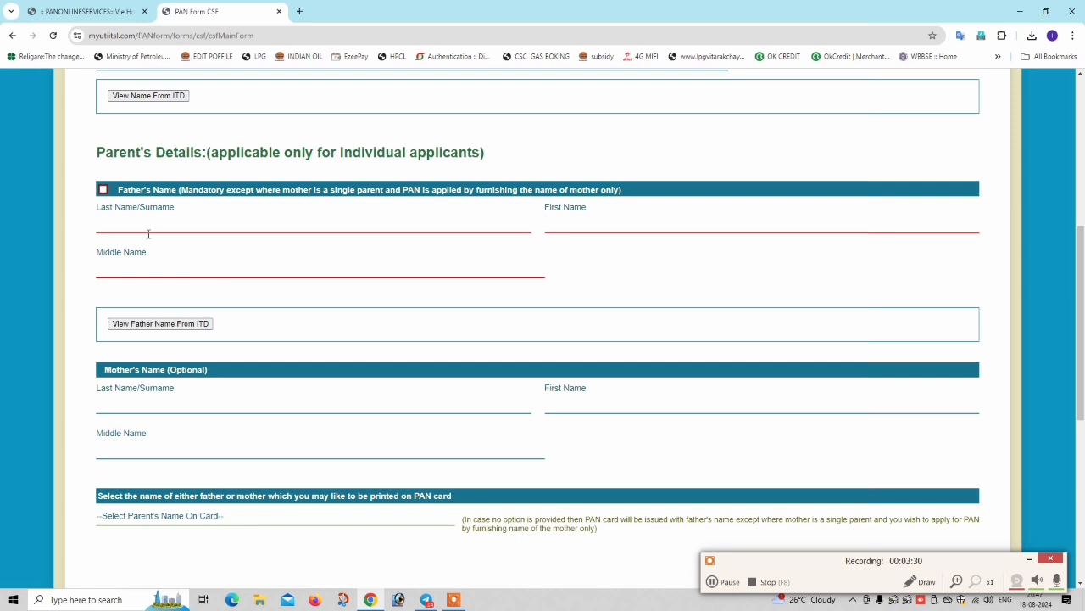
pyautogui.click(160, 323)
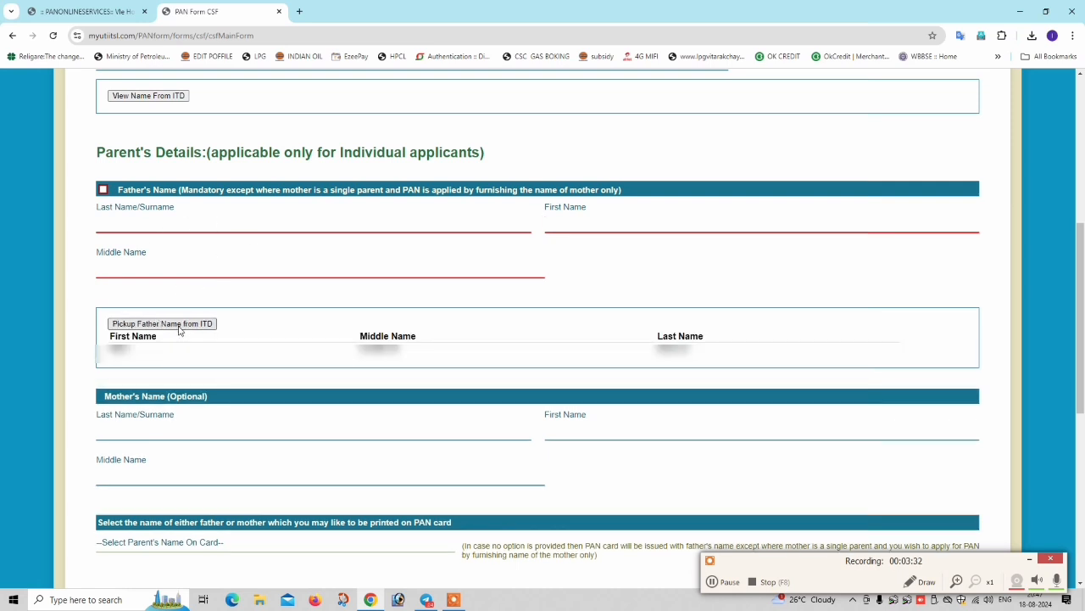
pyautogui.click(161, 323)
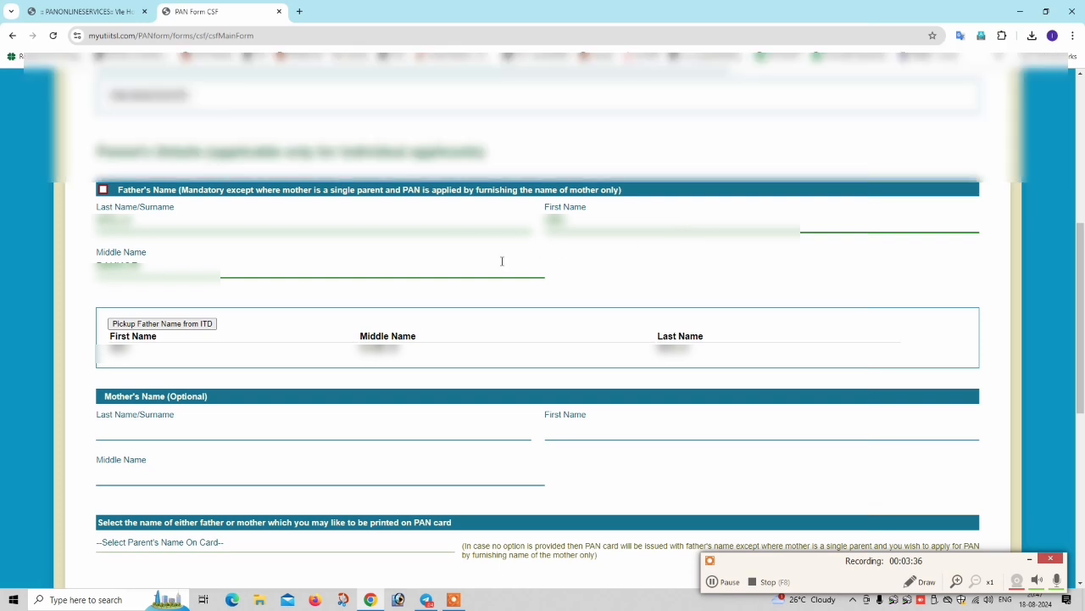
# - Select FATHER'S NAME as the parent's name printed on the card
pyautogui.scroll(-2, 501, 262)
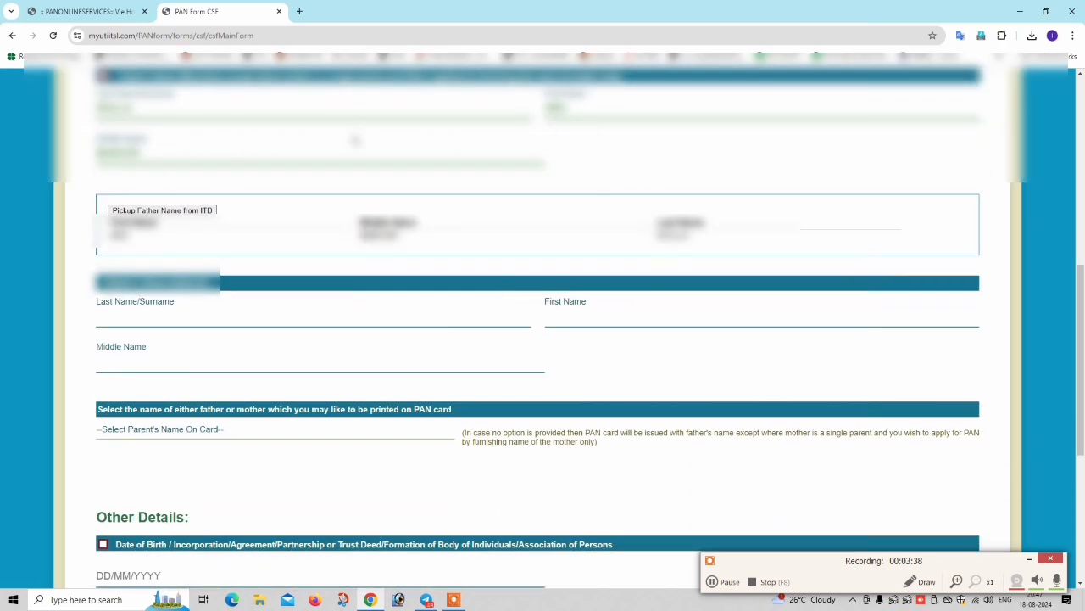
pyautogui.scroll(-2, 307, 269)
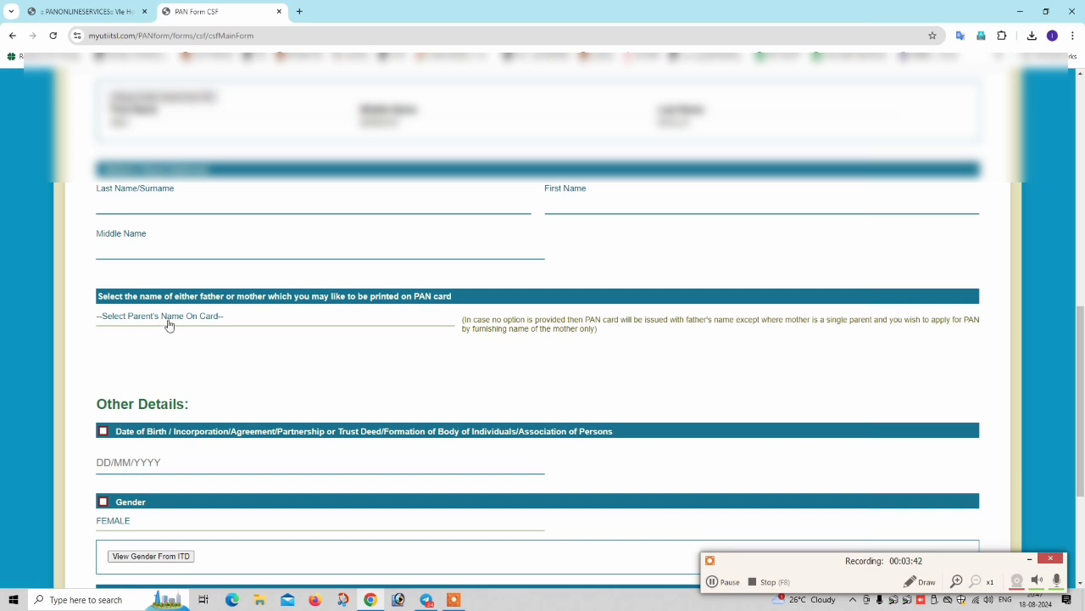
pyautogui.click(212, 319)
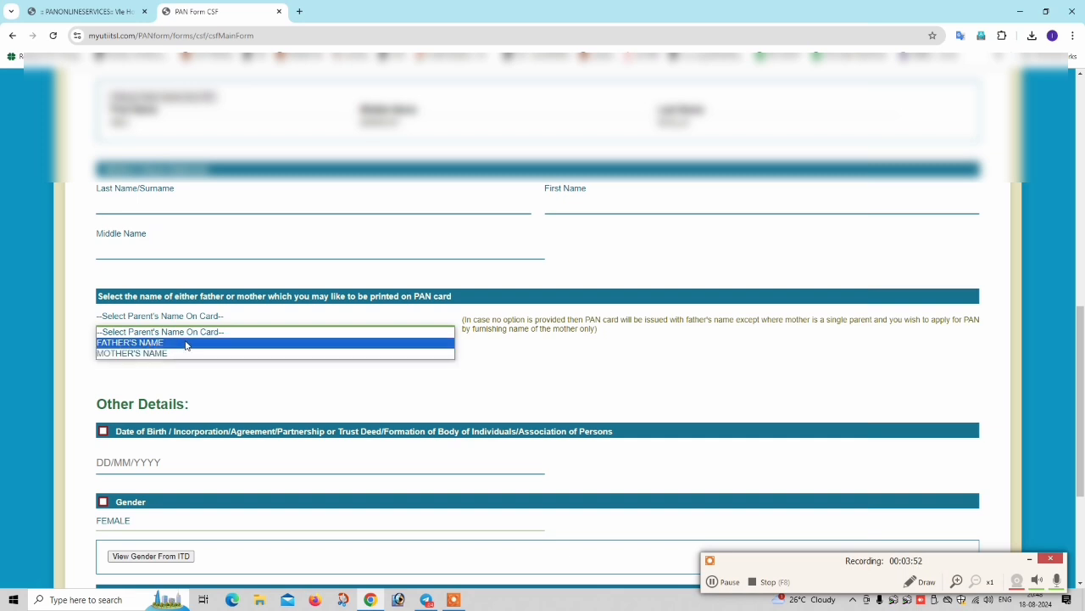
pyautogui.click(183, 345)
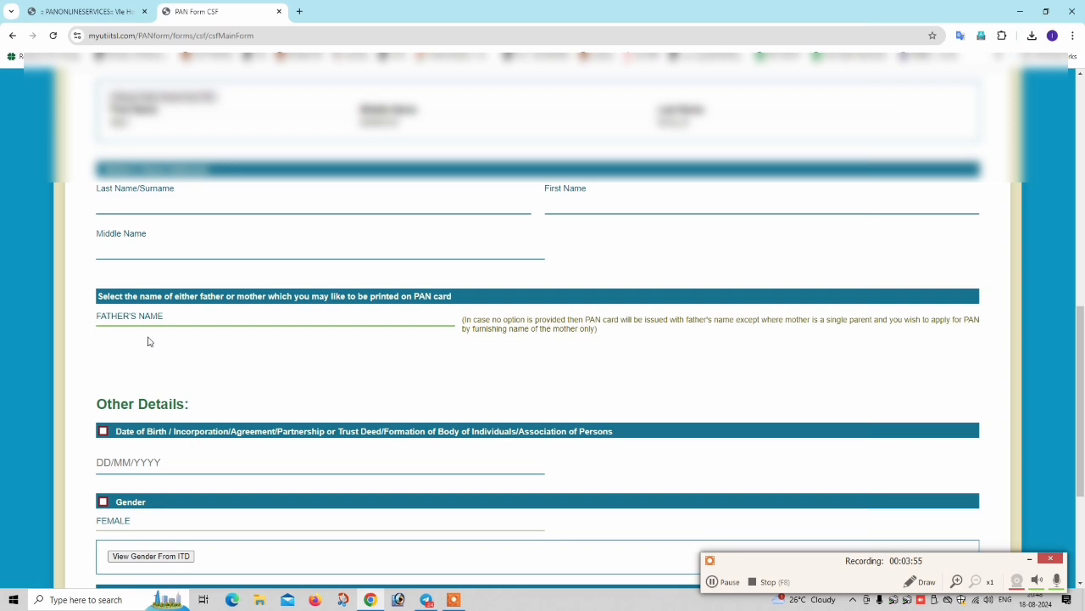
pyautogui.scroll(-1, 170, 343)
# - Set the date of birth from the calendar and the state to WEST BENGAL
pyautogui.scroll(-1, 157, 341)
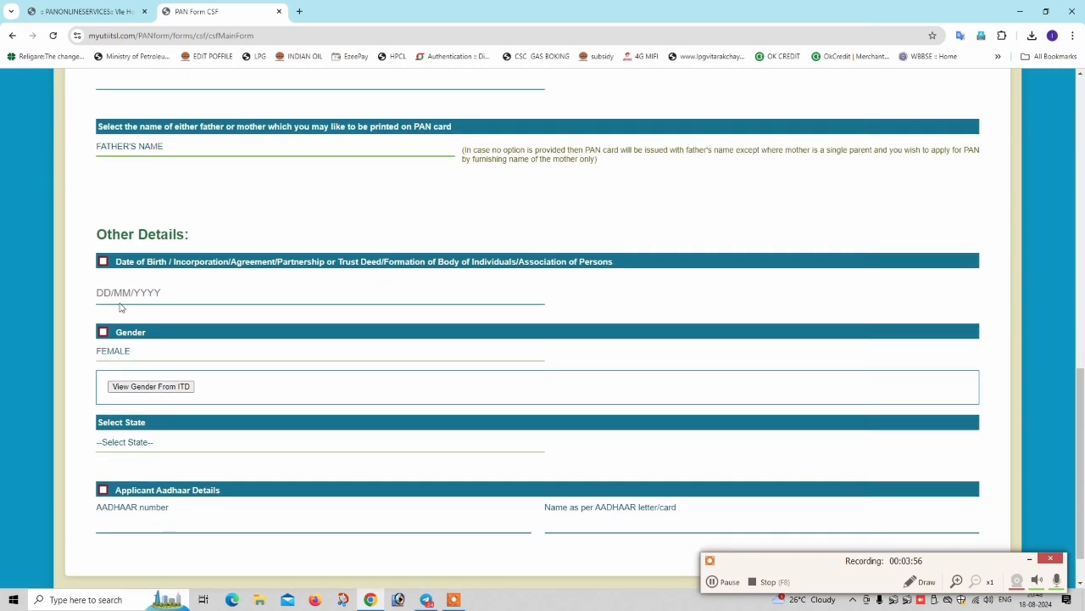
pyautogui.click(153, 292)
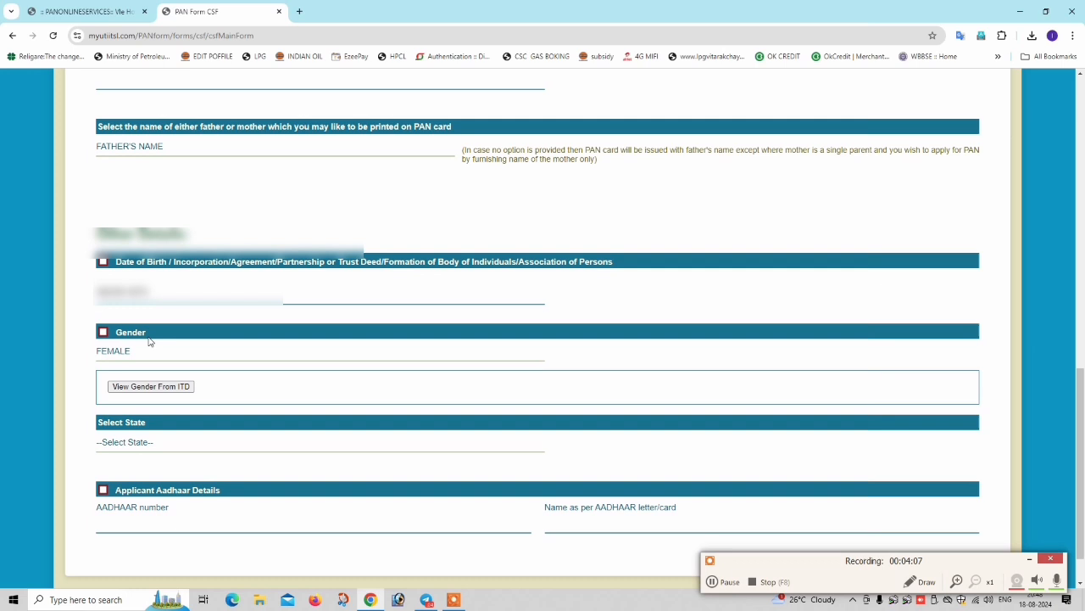
pyautogui.scroll(-1, 151, 341)
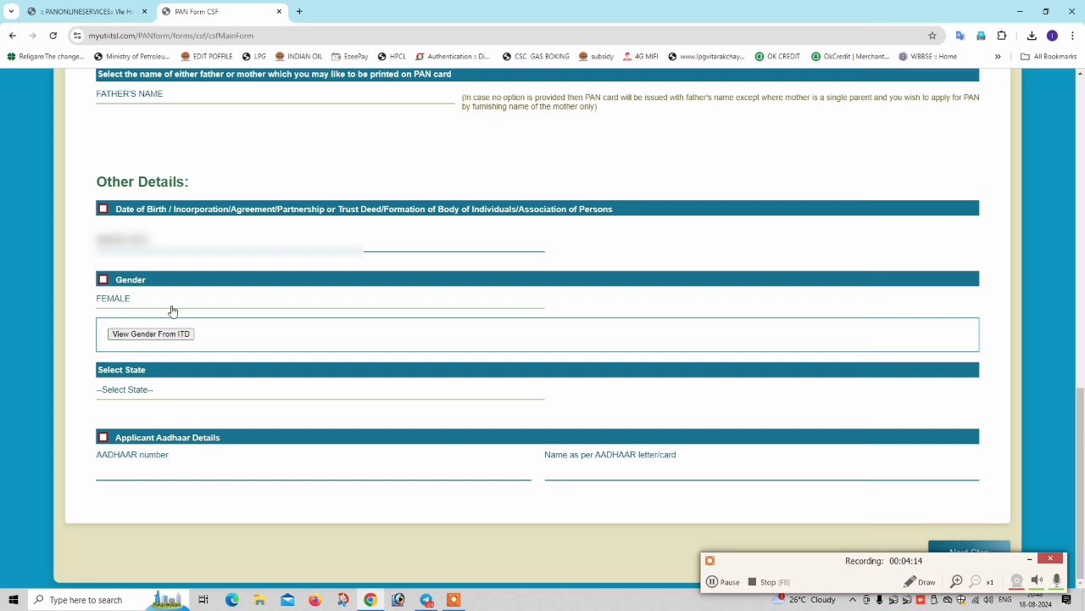
pyautogui.click(140, 396)
pyautogui.press('w')
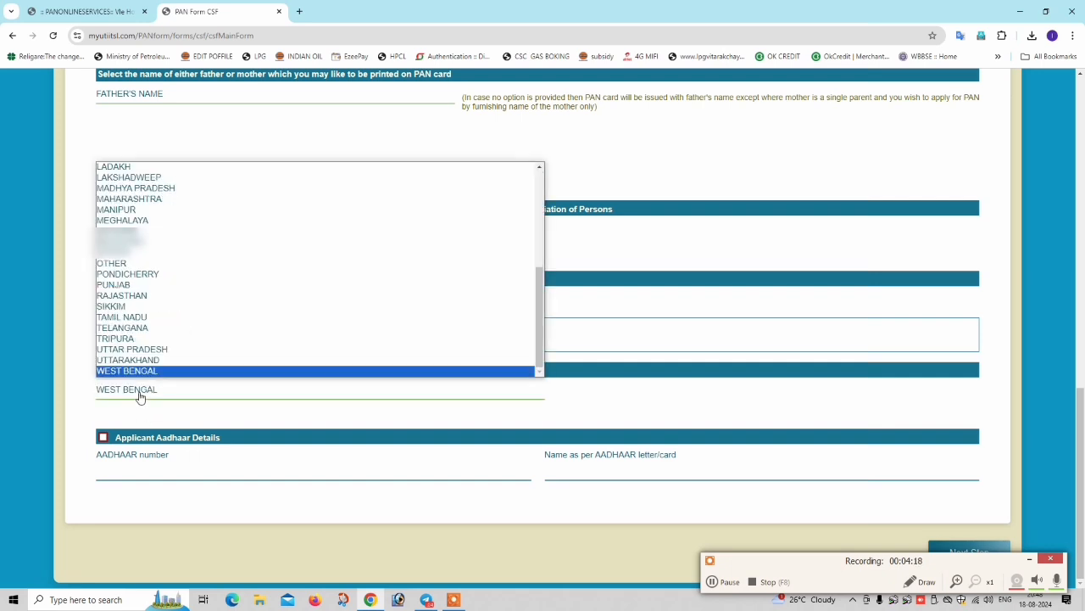
pyautogui.press('Return')
# - Enter the applicant's Aadhaar number and name, then go to Document Details
pyautogui.click(136, 467)
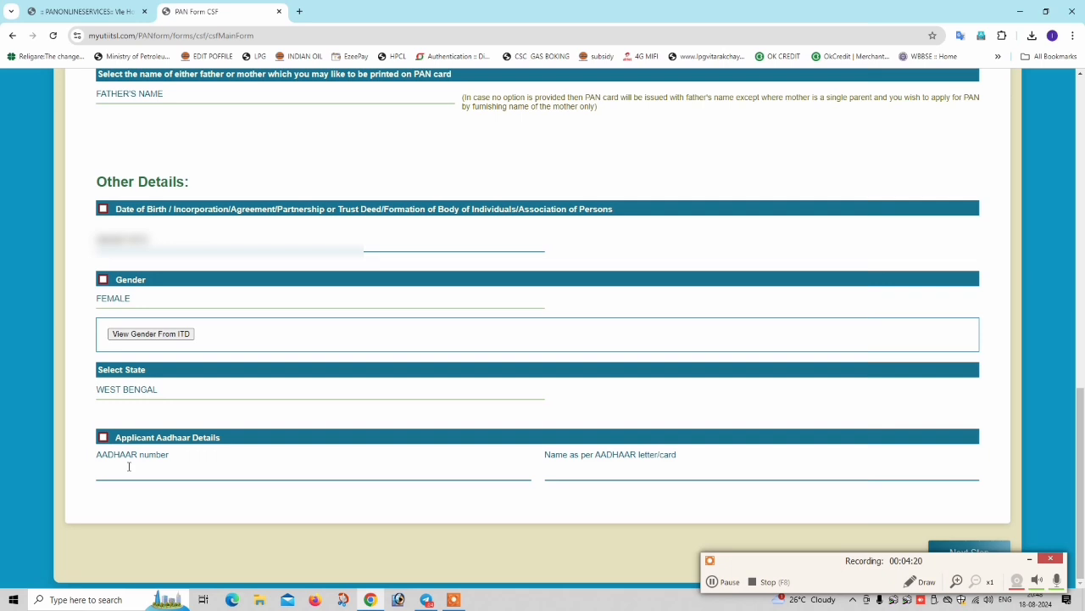
pyautogui.write('599')
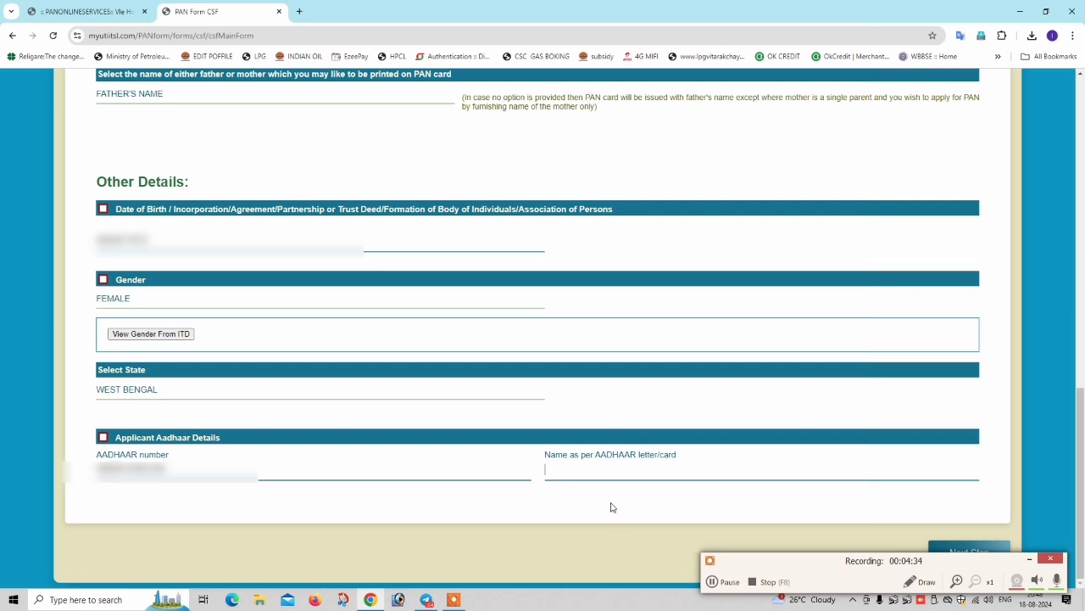
pyautogui.write('??????')
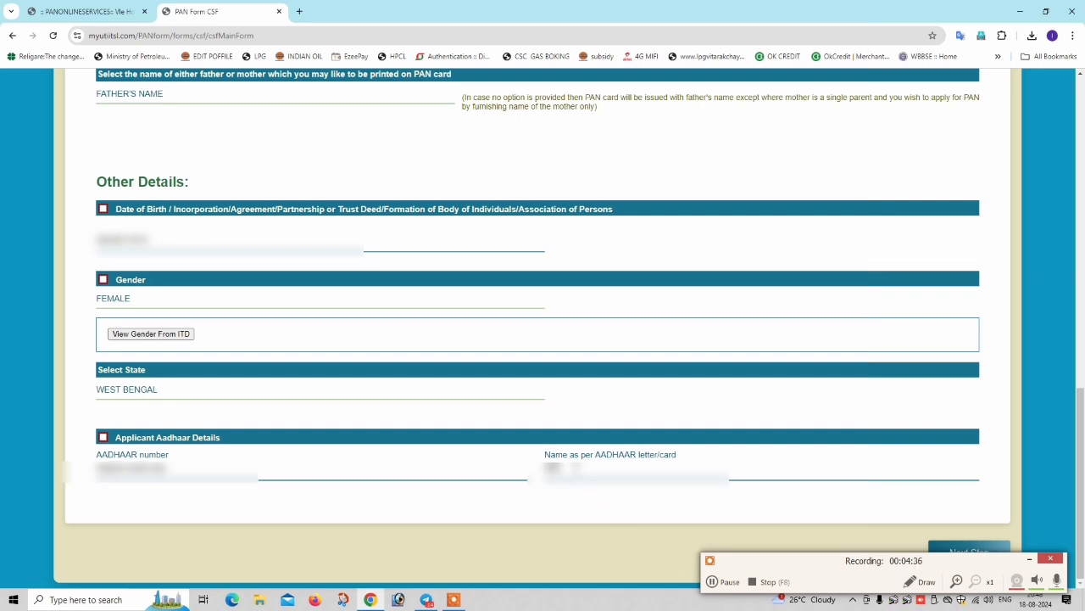
pyautogui.write('????')
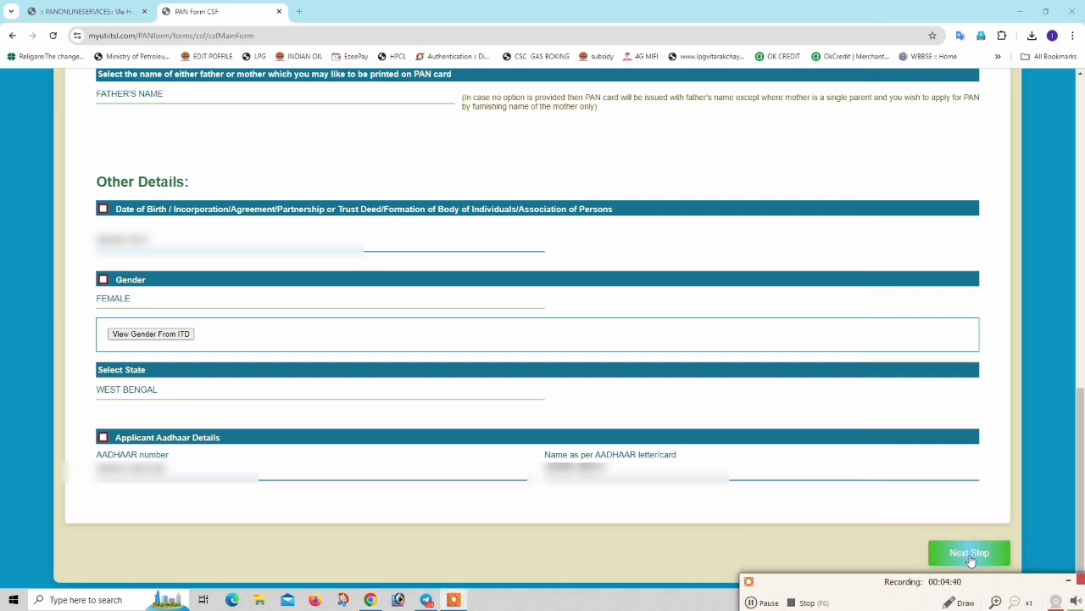
pyautogui.click(966, 552)
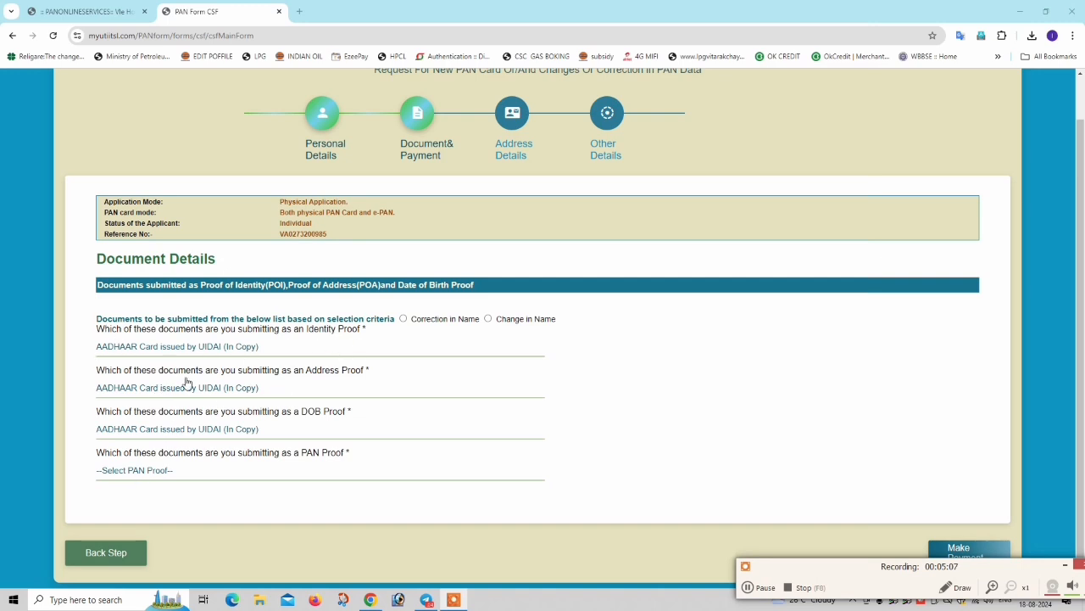
# - Choose Copy of PAN Card as PAN proof, select Correction in Name, and go to payment
pyautogui.click(197, 470)
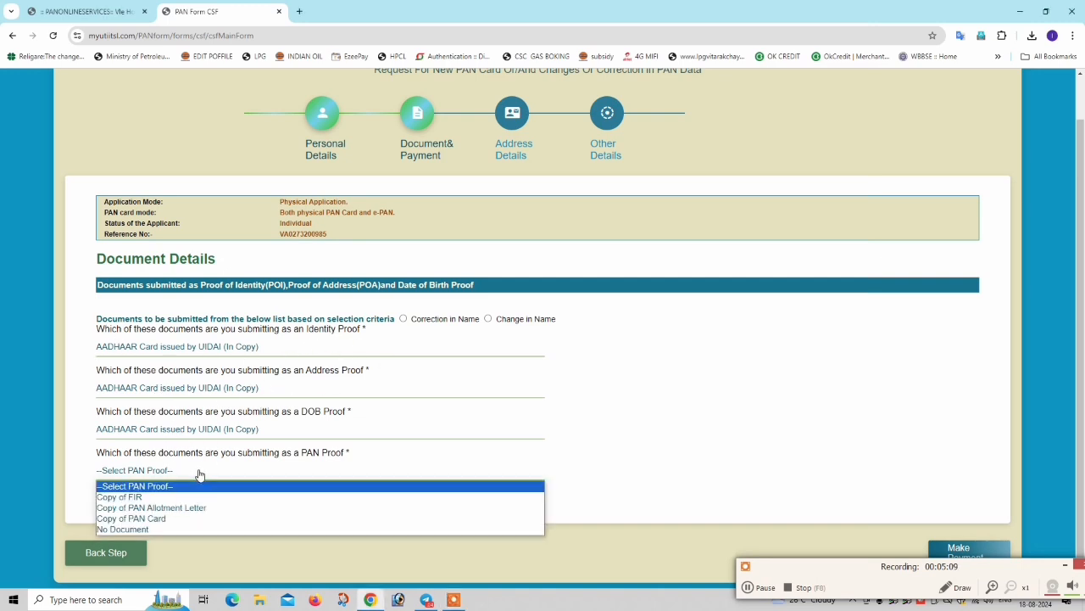
pyautogui.click(679, 434)
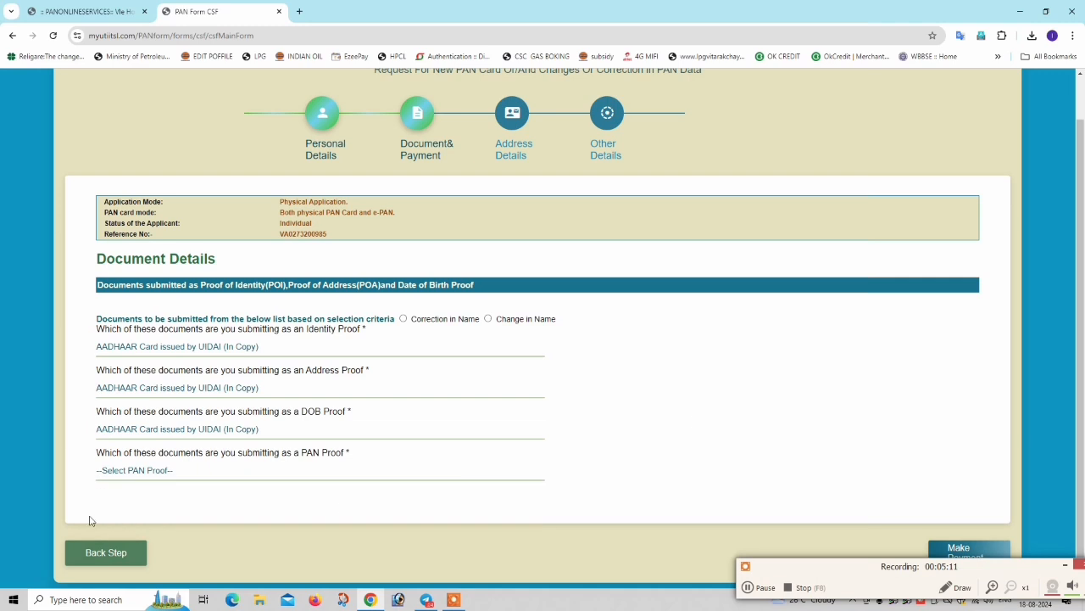
pyautogui.click(111, 469)
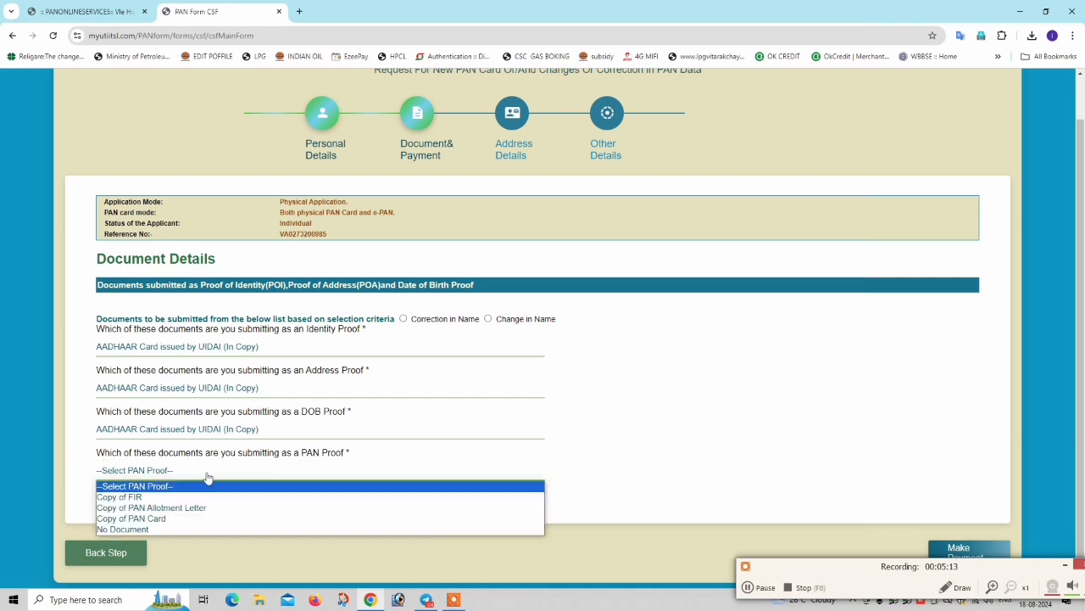
pyautogui.click(149, 518)
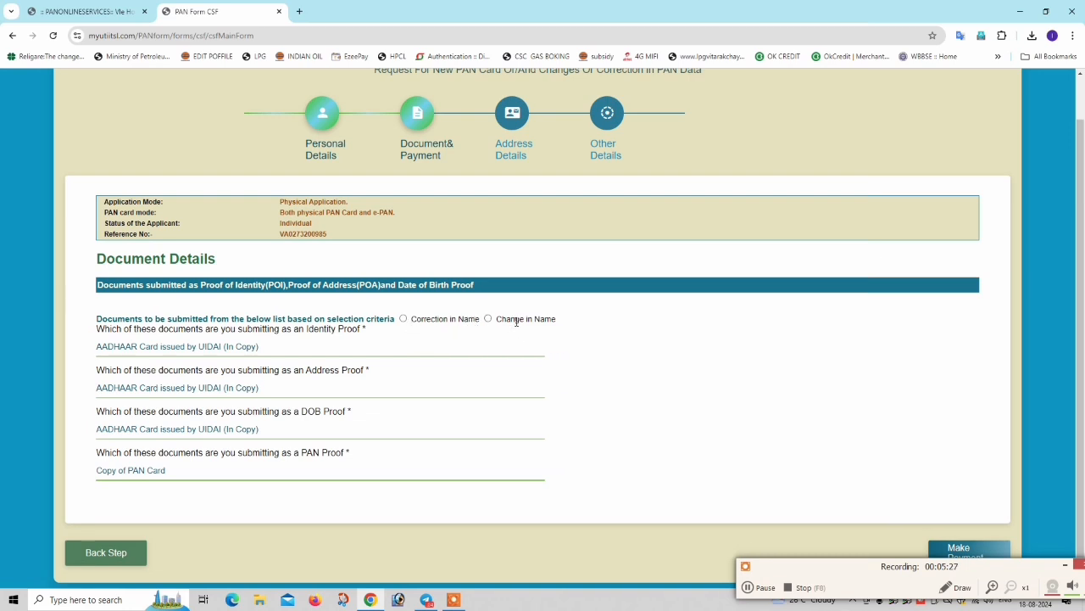
pyautogui.click(404, 319)
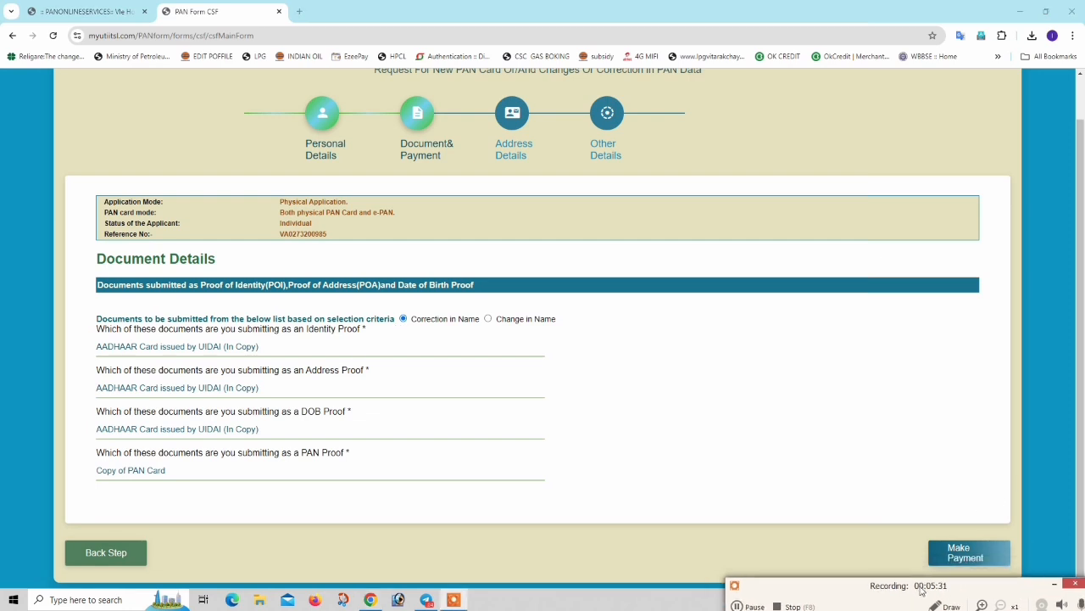
pyautogui.click(950, 553)
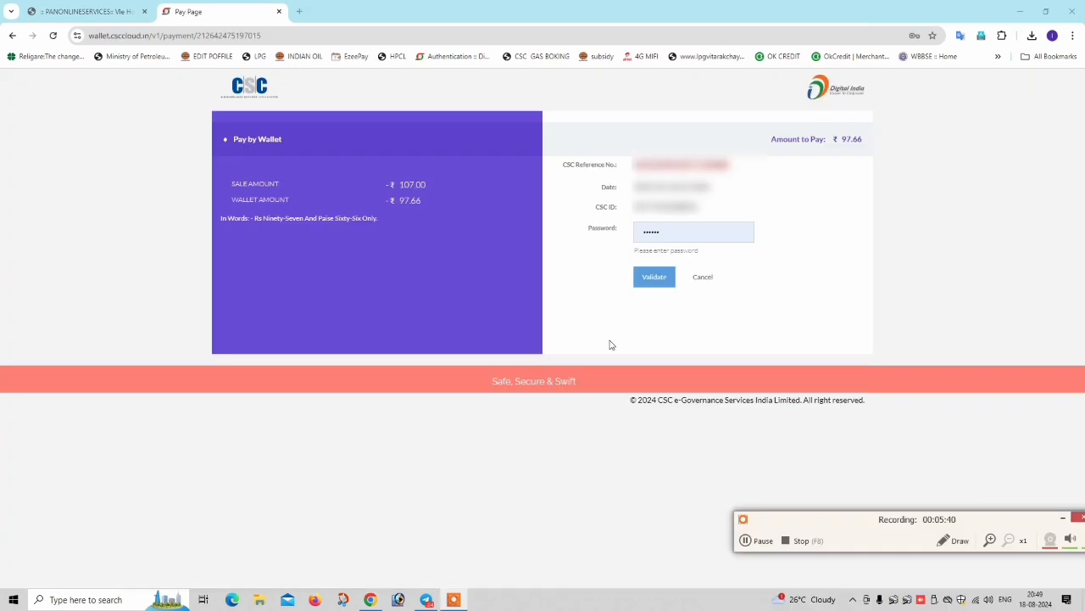
# - Re-enter the CSC wallet password and validate the ₹ 97.66 payment
pyautogui.doubleClick(696, 225)
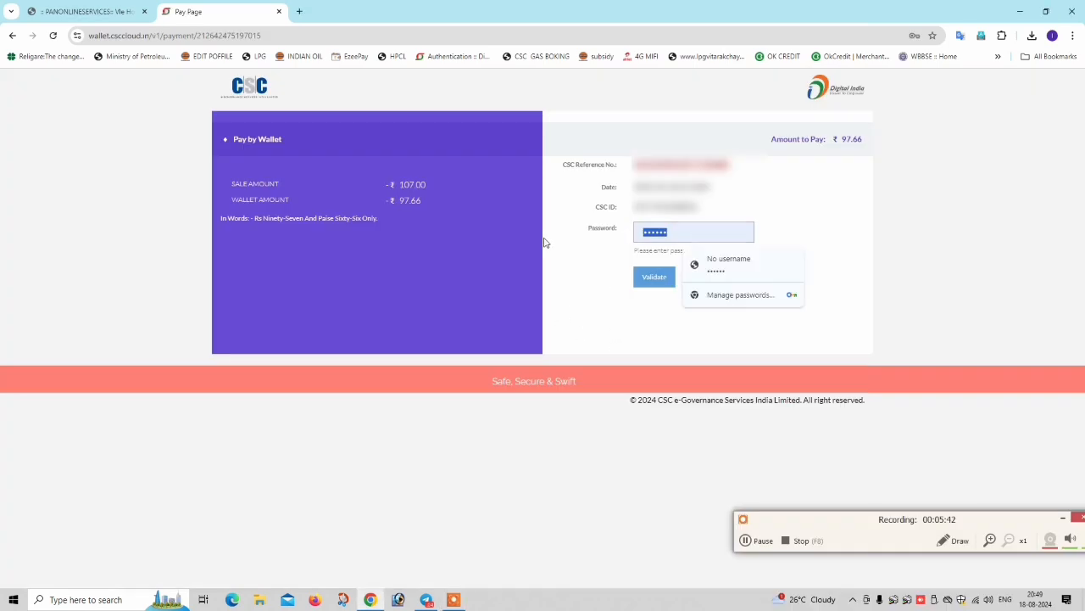
pyautogui.press('BackSpace')
pyautogui.write('••••')
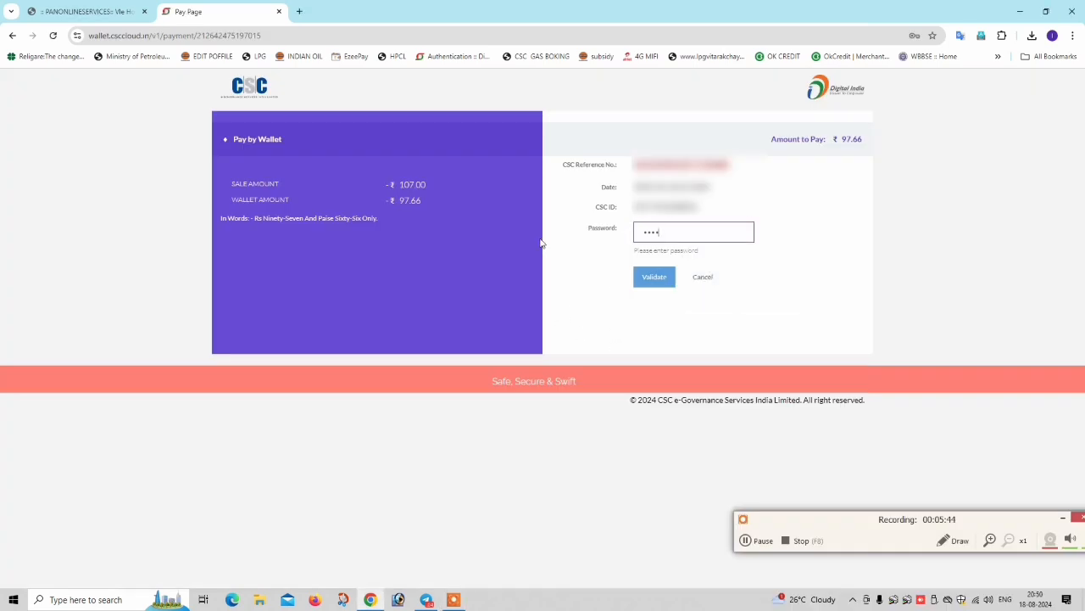
pyautogui.write('•••')
pyautogui.click(666, 280)
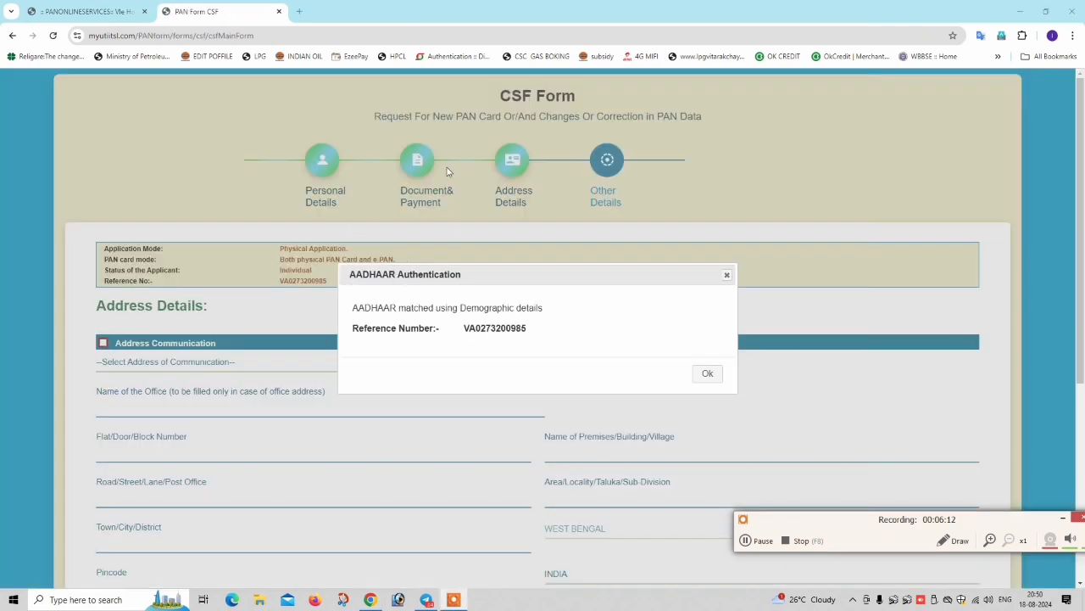
# - Dismiss the Aadhaar match notice and open the communication address choices in Address Details
pyautogui.scroll(-2, 433, 187)
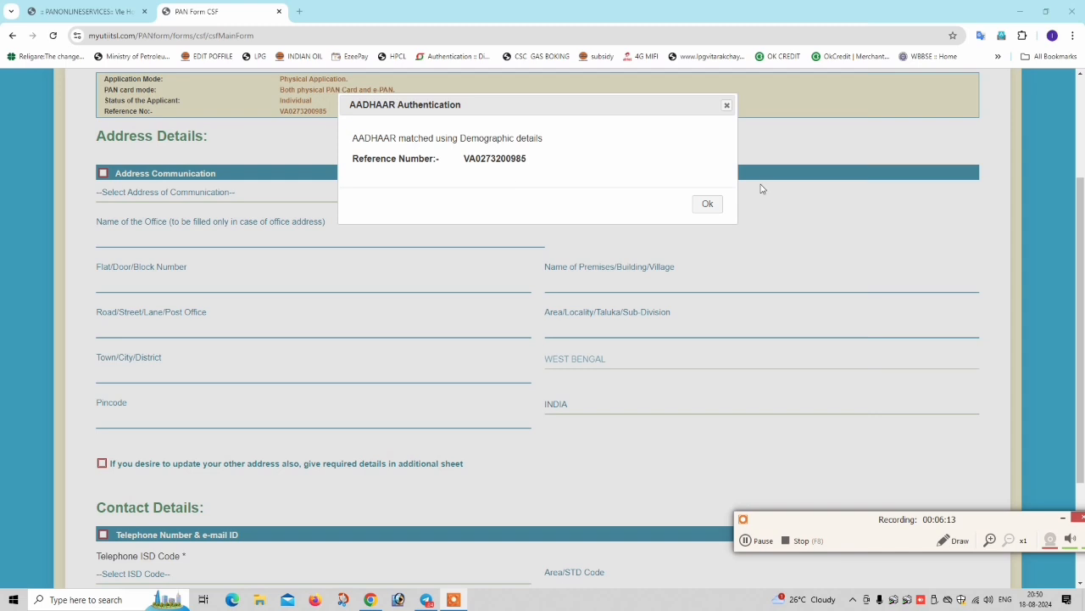
pyautogui.click(707, 204)
pyautogui.scroll(1, 177, 229)
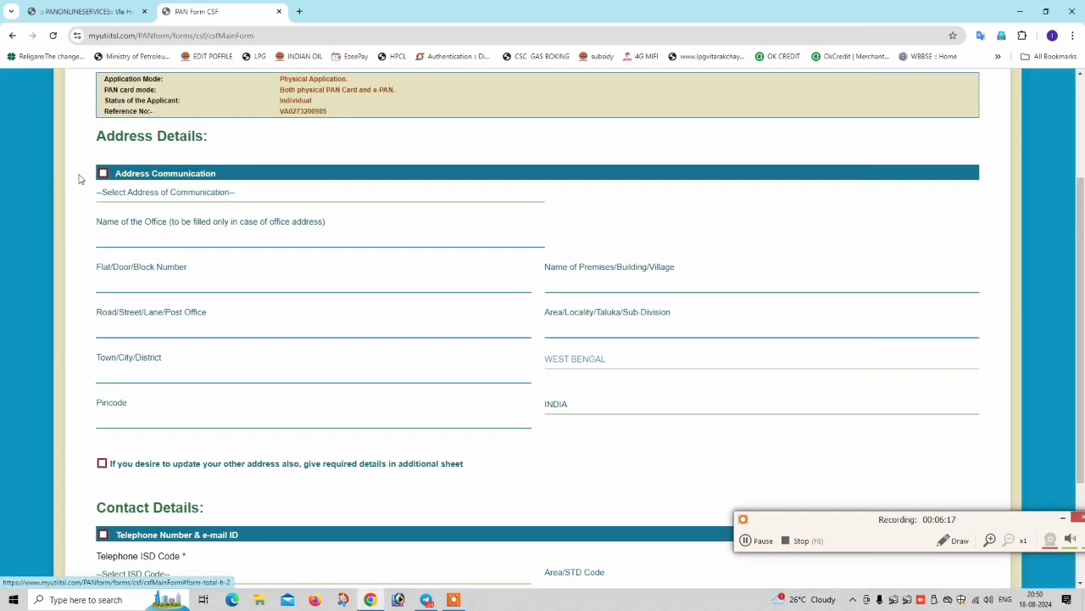
pyautogui.click(169, 193)
# - Set the communication address to RESIDENCE and enter the flat or door number
pyautogui.click(127, 230)
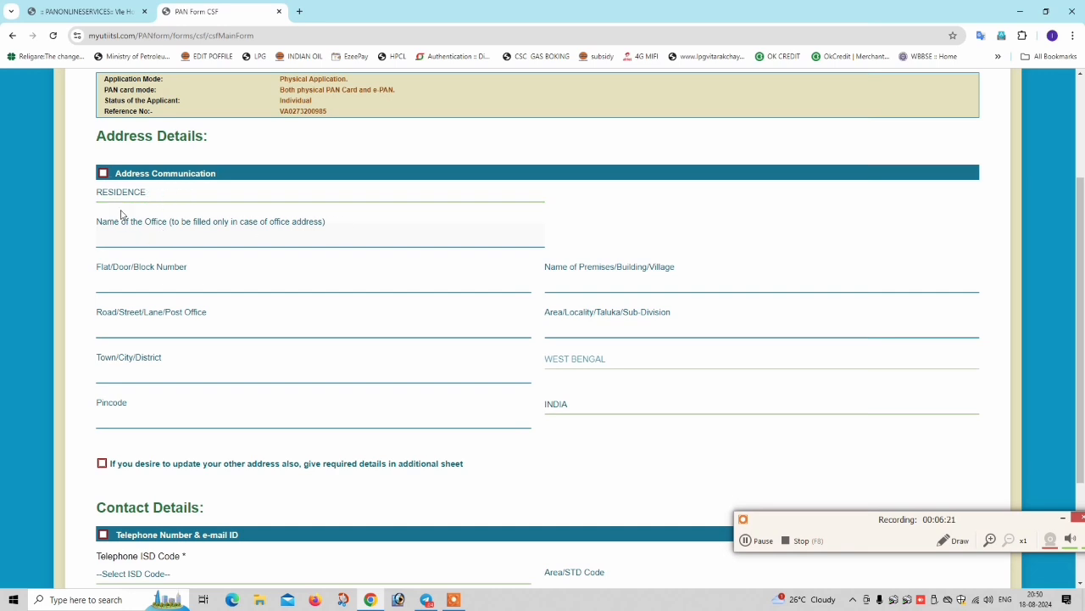
pyautogui.click(170, 279)
pyautogui.scroll(1, 169, 277)
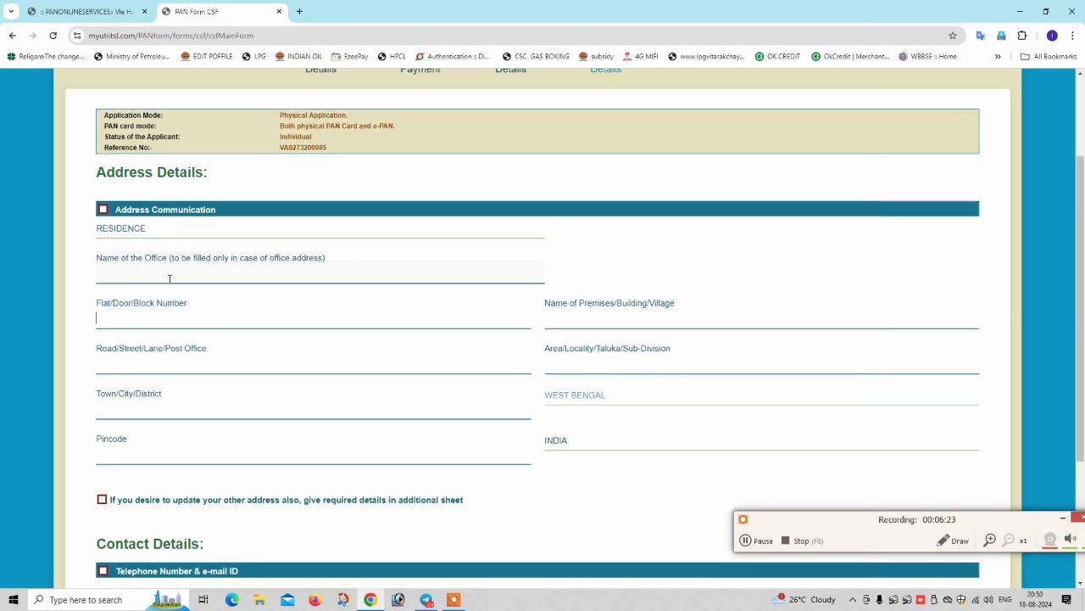
pyautogui.write('VIL')
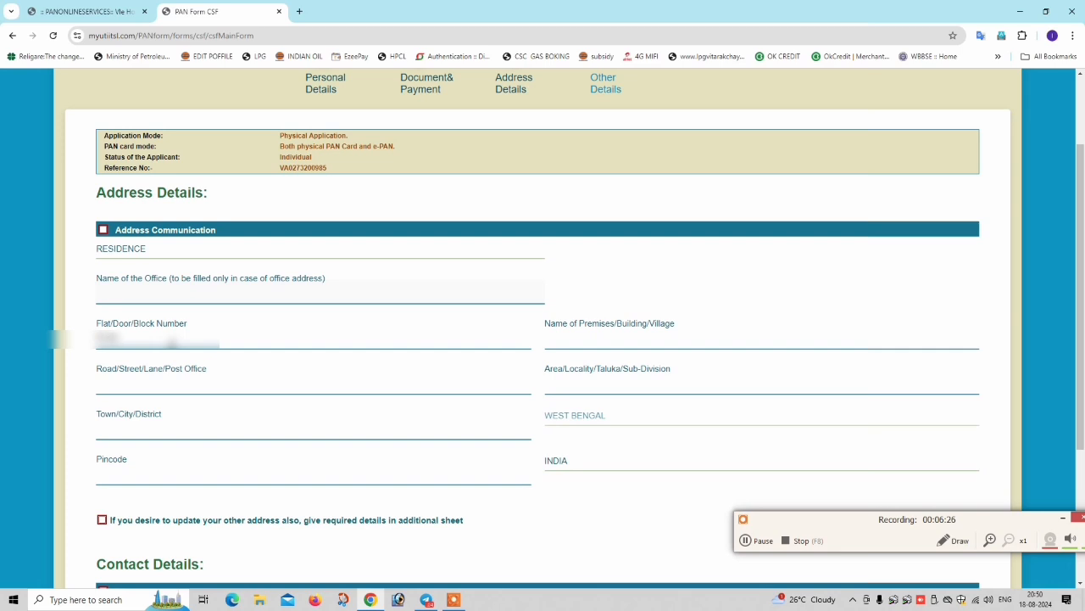
pyautogui.press('BackSpace')
pyautogui.press('BackSpace')
pyautogui.press('BackSpace')
pyautogui.press('Tab')
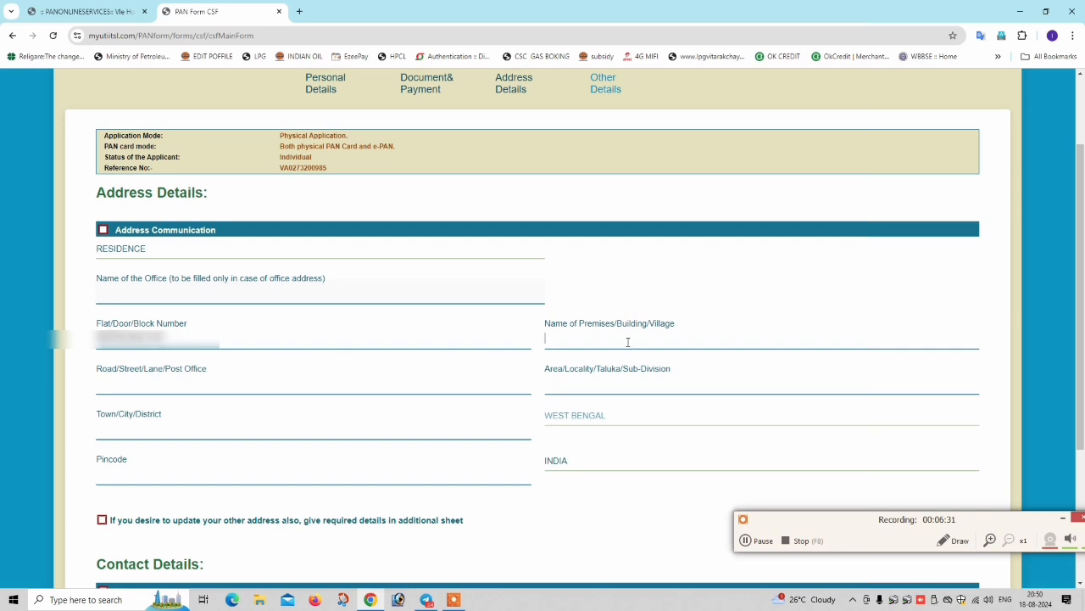
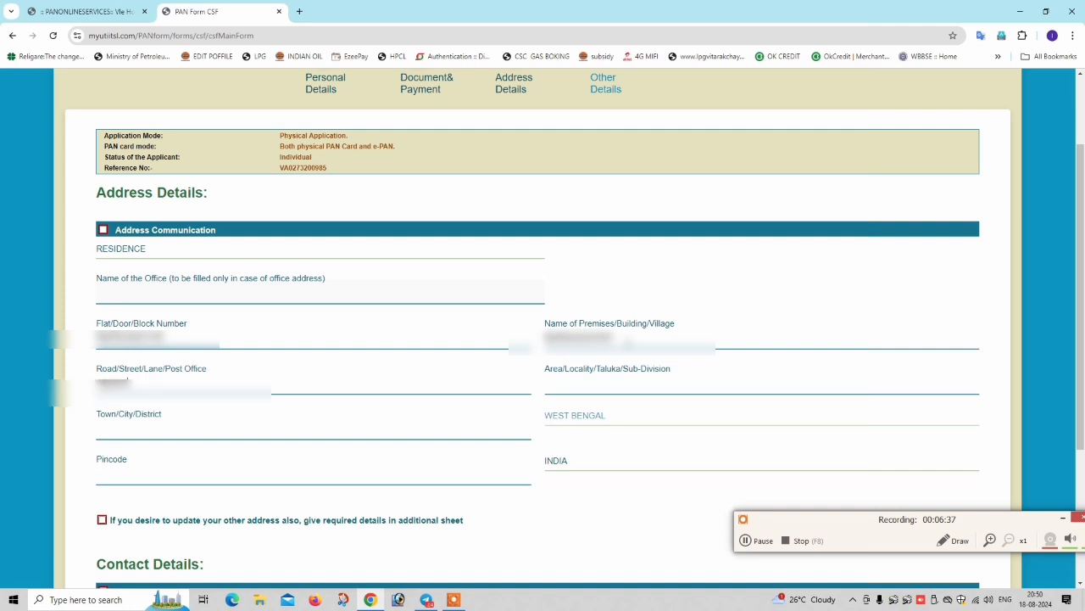
# - Fill in the premises, area, town NADIA and the residence pincode
pyautogui.press('Tab')
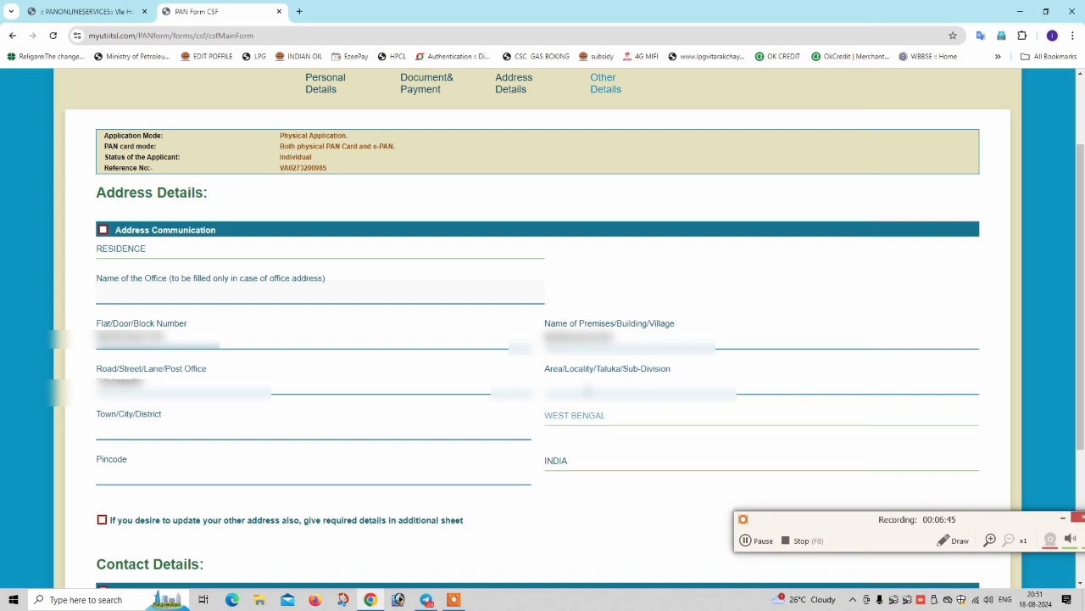
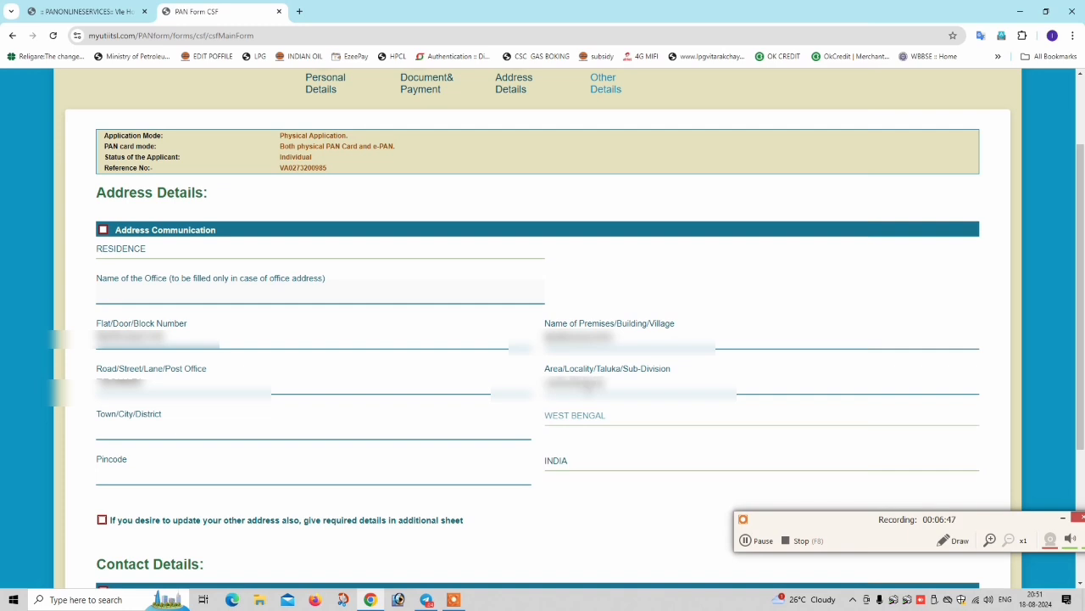
pyautogui.press('Tab')
pyautogui.press('Tab')
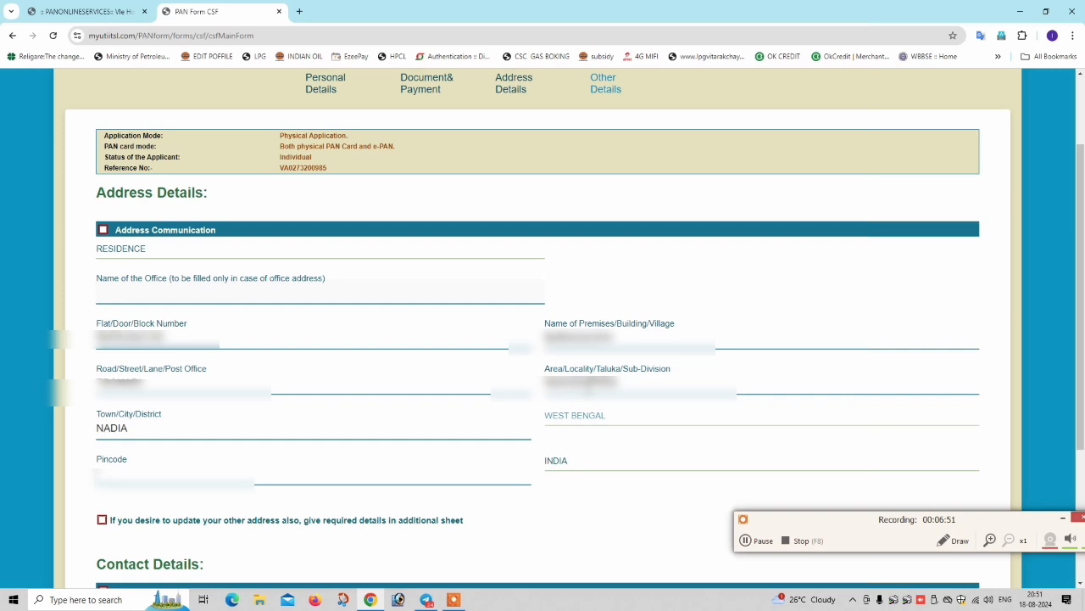
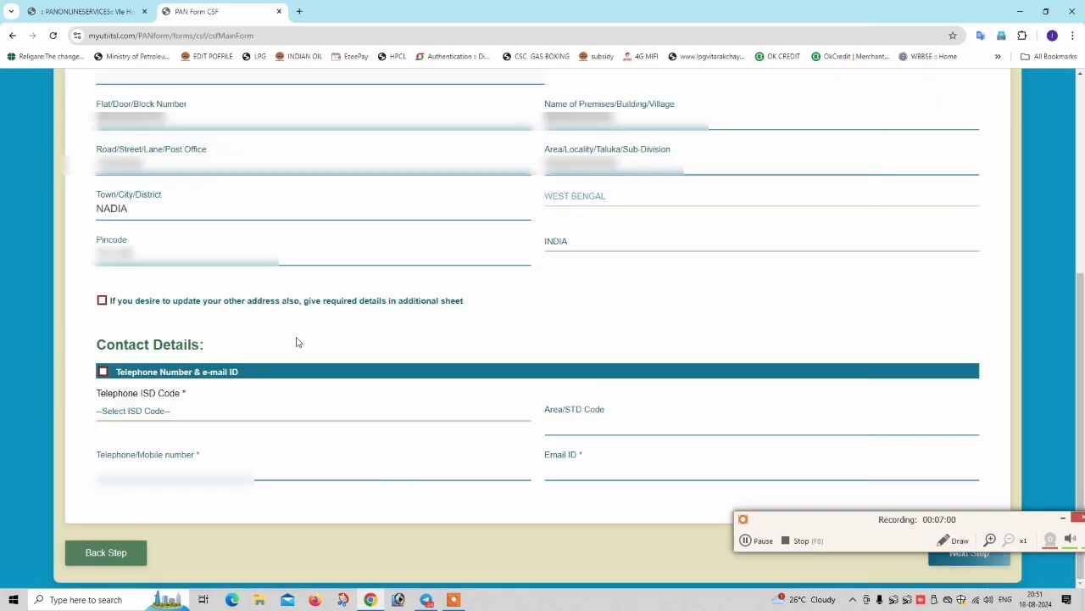
# - Select INDIA as the ISD code and fill in Area/STD code 91
pyautogui.click(115, 415)
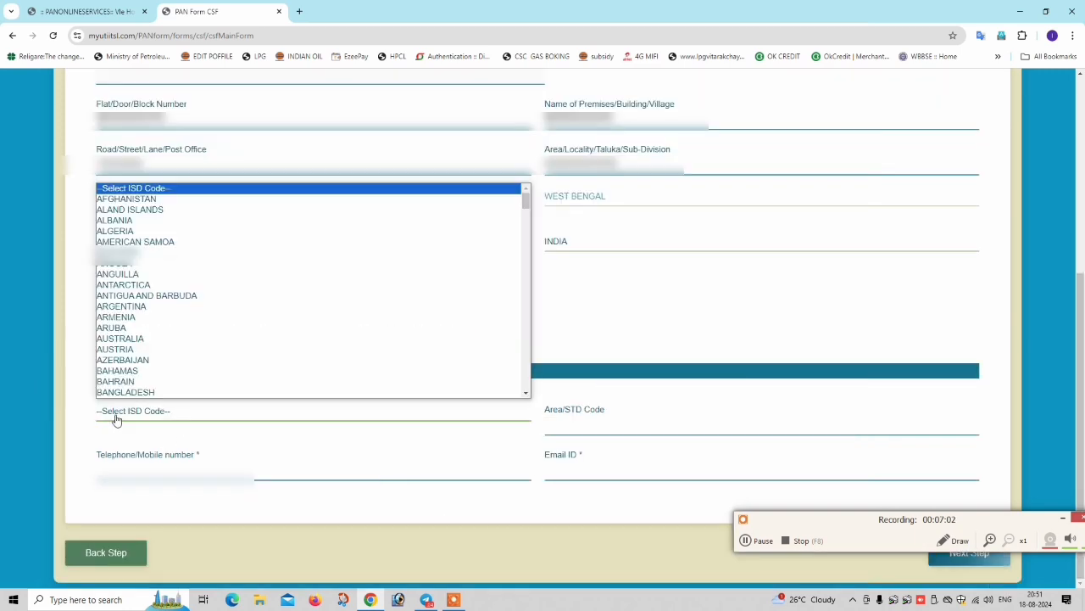
pyautogui.click(116, 417)
pyautogui.click(170, 416)
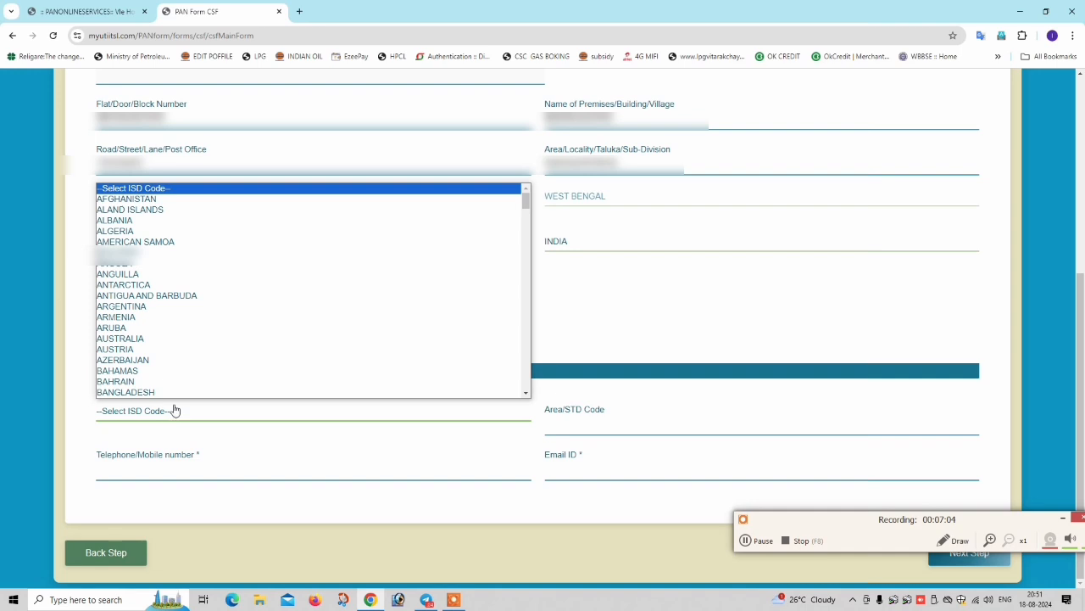
pyautogui.scroll(-10, 169, 310)
pyautogui.press('i')
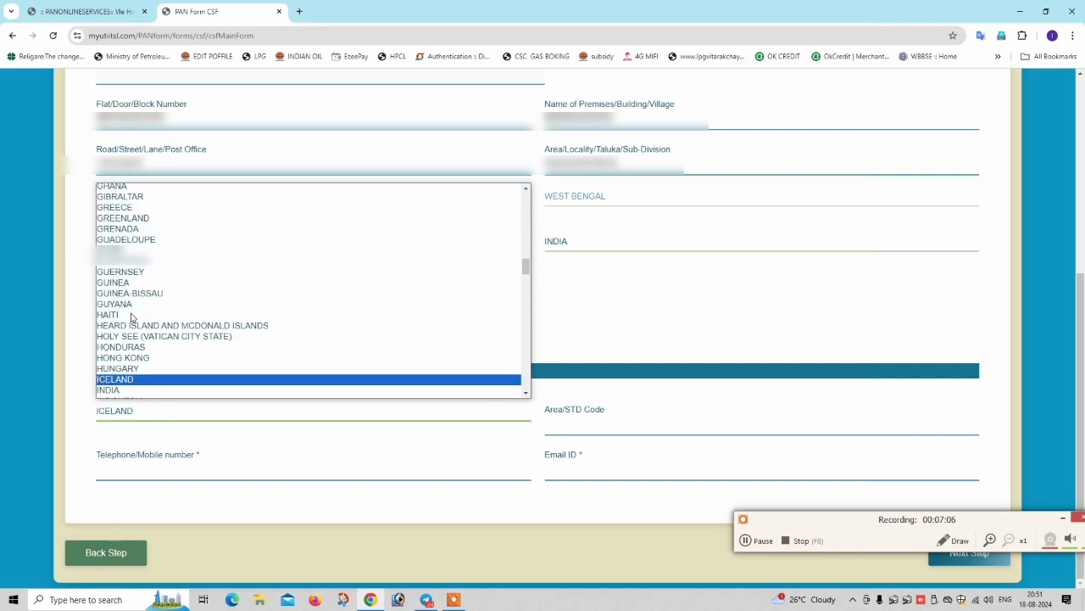
pyautogui.press('n')
pyautogui.press('Return')
pyautogui.click(596, 418)
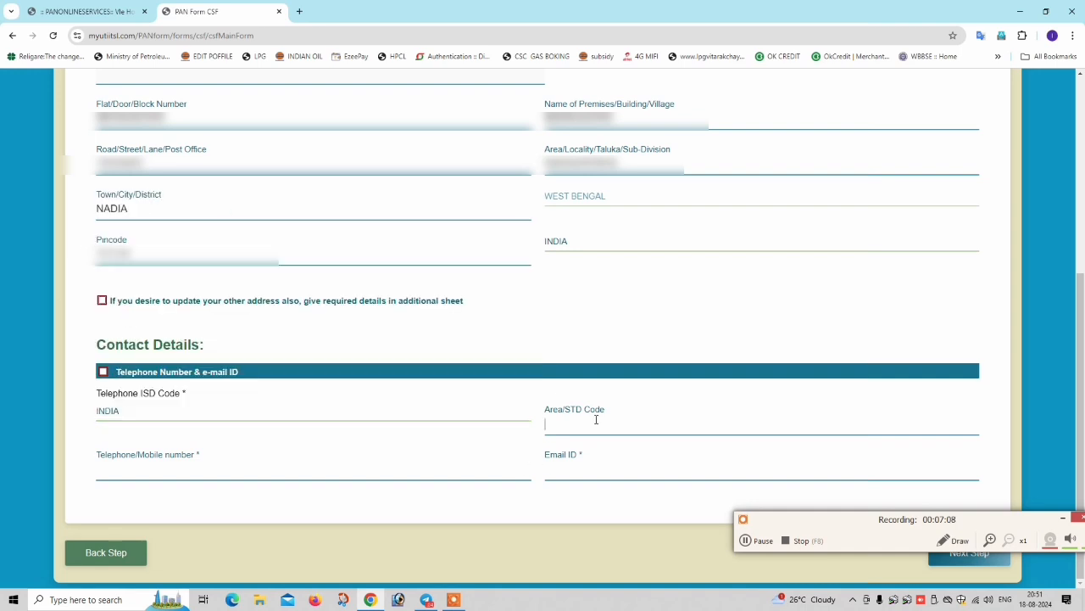
# - Enter the mobile number and paste in the contact's e-mail address
pyautogui.click(249, 475)
pyautogui.write('******')
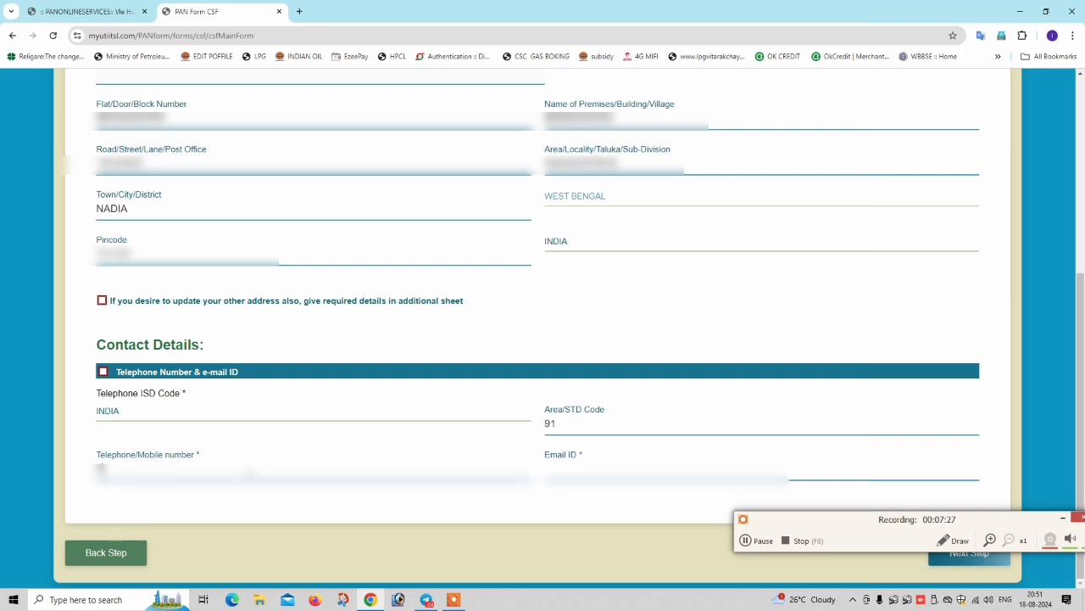
pyautogui.write('**')
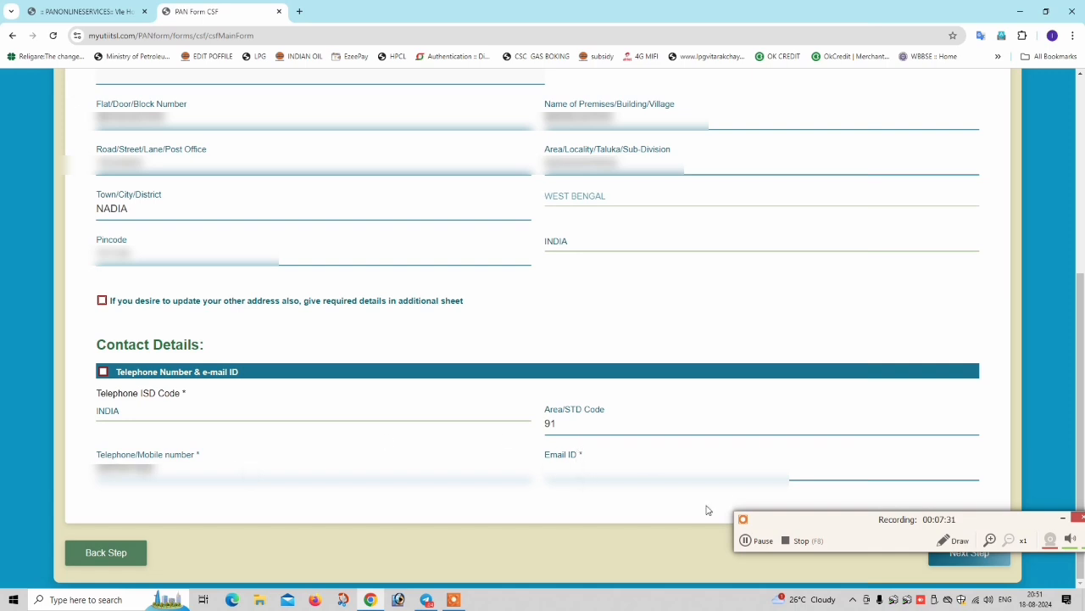
pyautogui.hotkey('ctrl', 'v')
pyautogui.moveTo(872, 528); pyautogui.dragTo(944, 594)
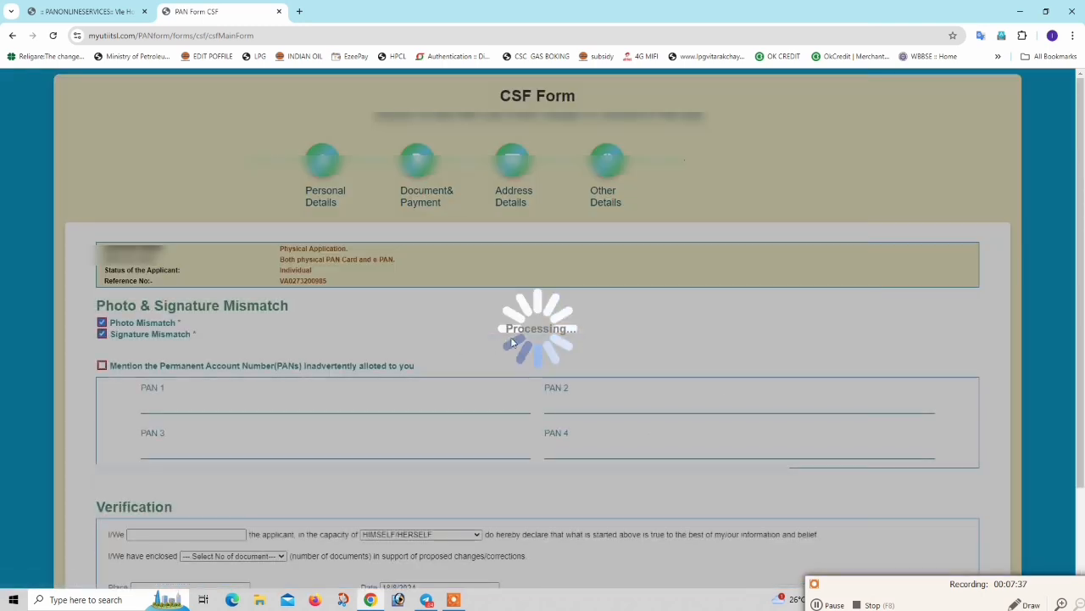
# - Tick Photo and Signature Mismatch, dismissing the 10-character alerts on the empty PAN fields
pyautogui.scroll(-2, 213, 320)
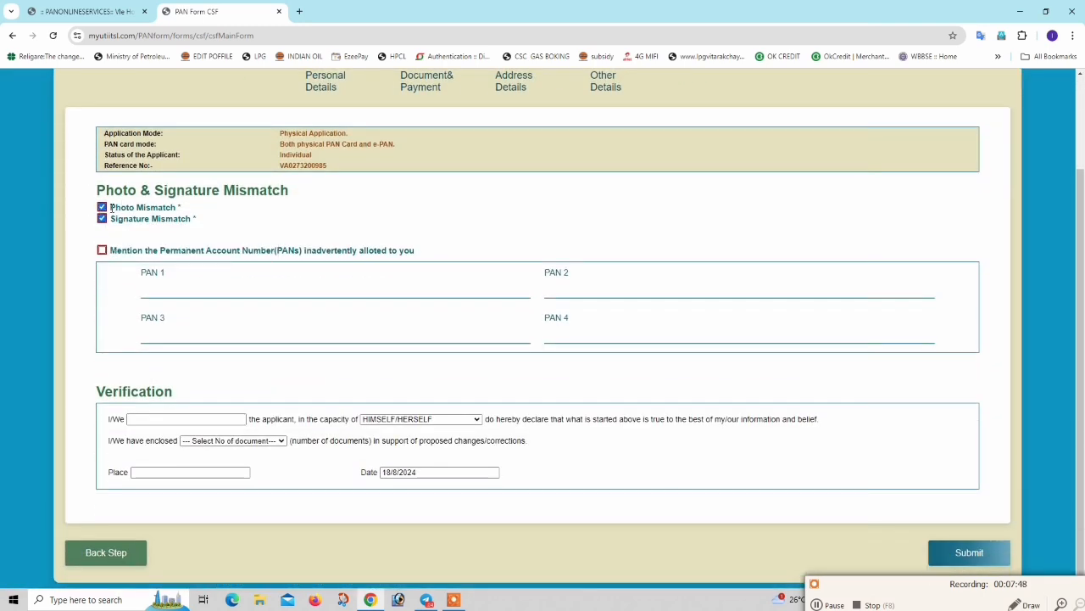
pyautogui.moveTo(112, 209); pyautogui.dragTo(192, 219)
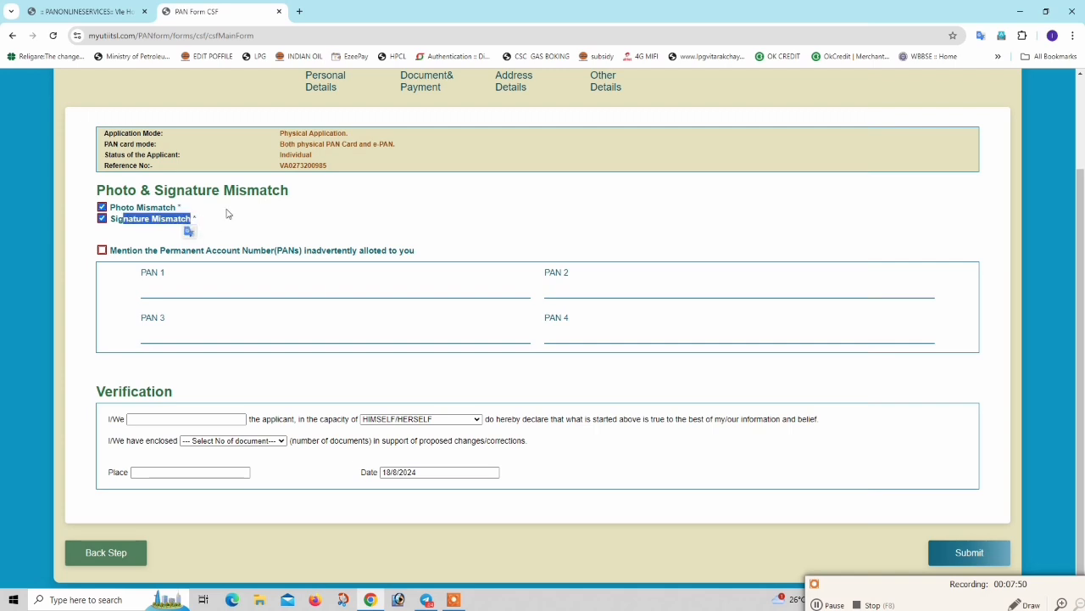
pyautogui.click(227, 214)
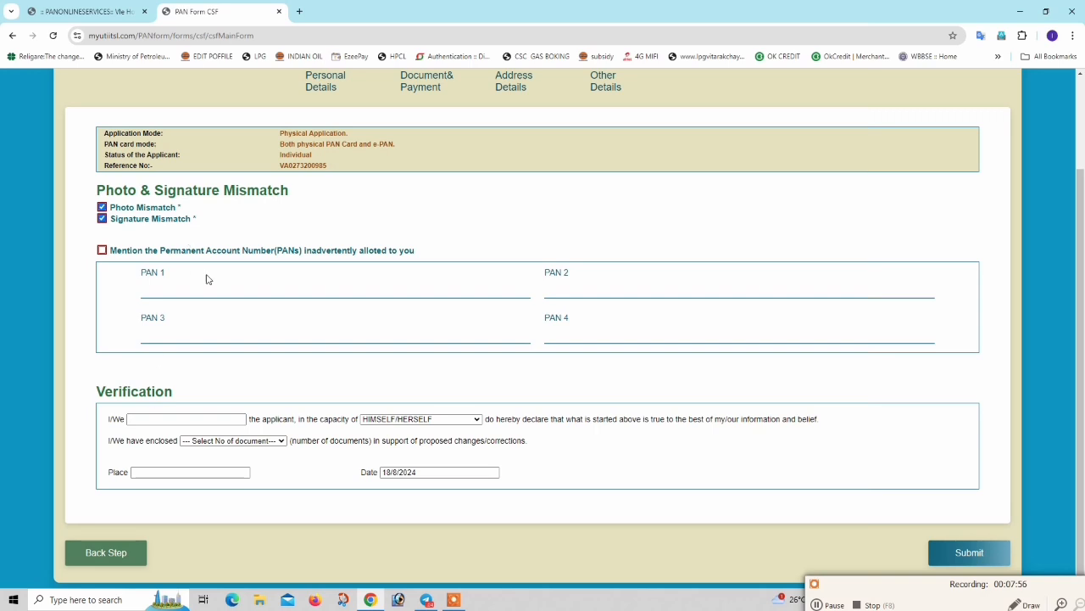
pyautogui.click(542, 289)
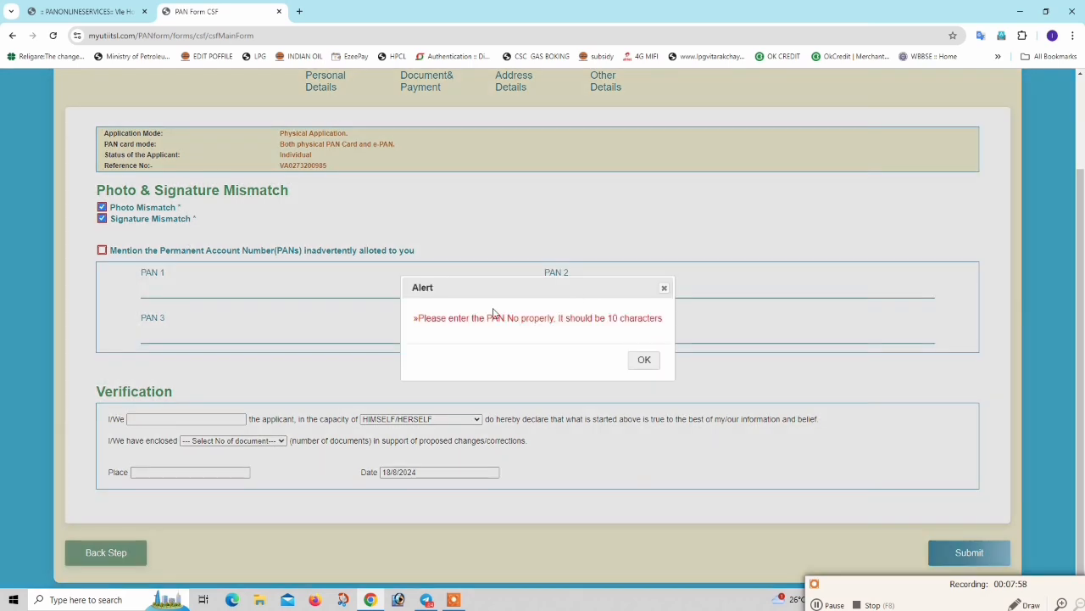
pyautogui.click(645, 363)
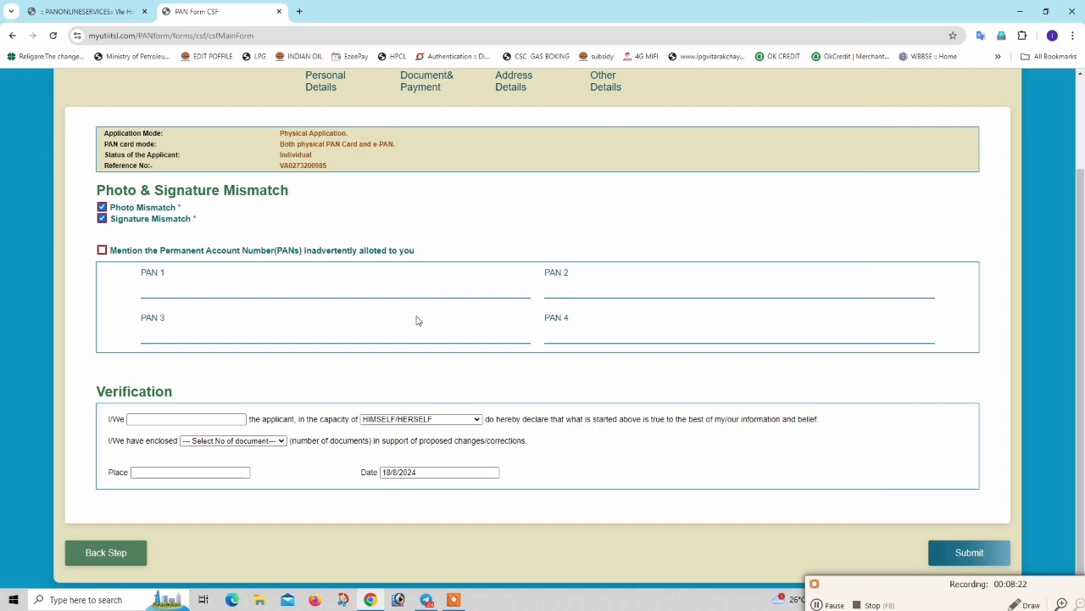
pyautogui.click(237, 337)
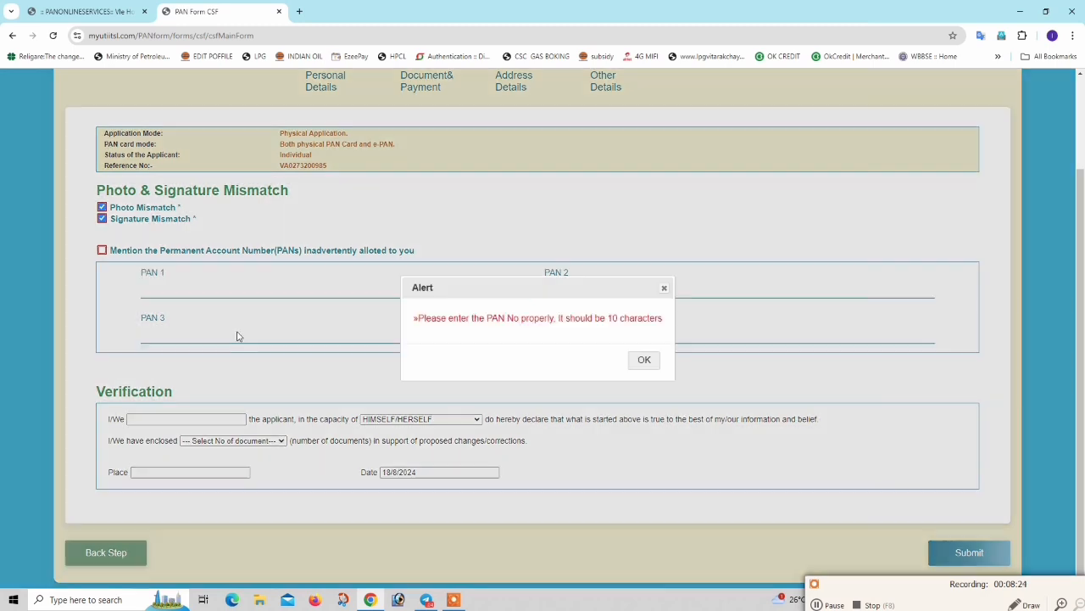
pyautogui.click(647, 363)
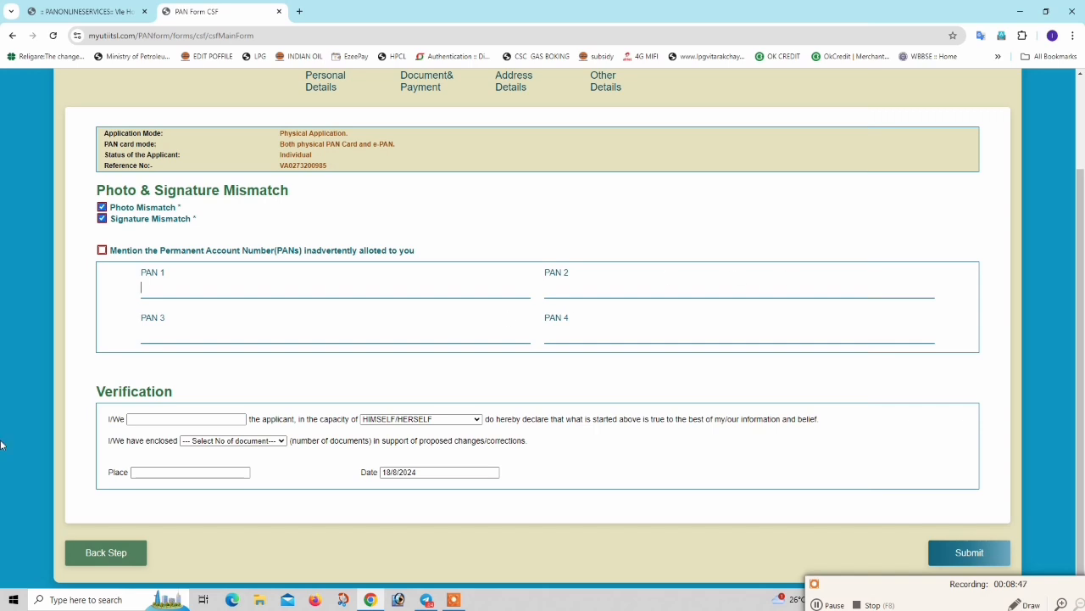
# - Dismiss the PAN alert and paste the applicant's name into the declaration
pyautogui.click(149, 424)
pyautogui.click(203, 404)
pyautogui.click(642, 360)
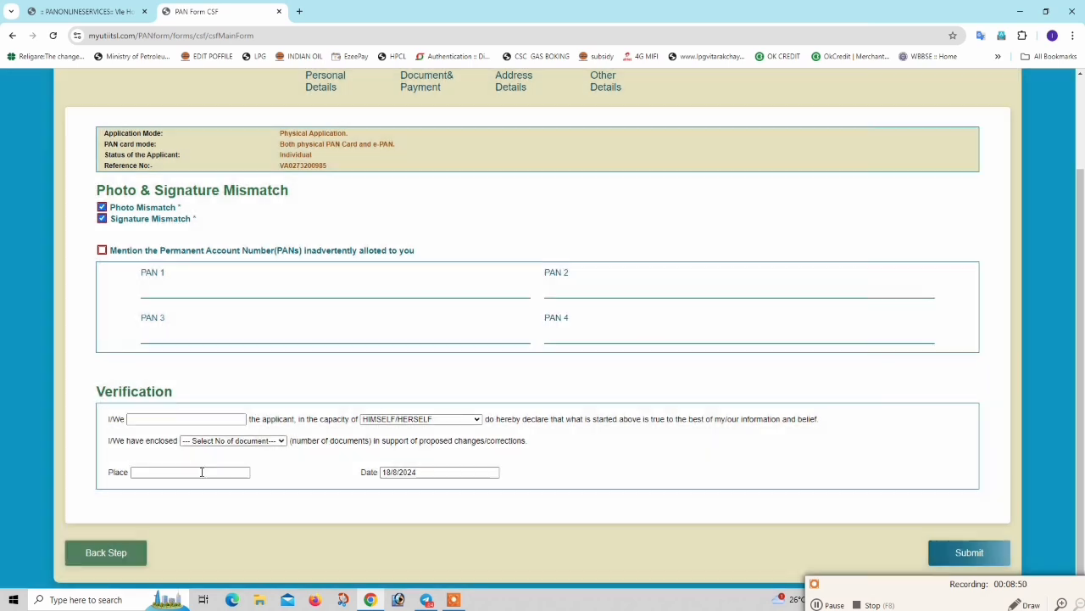
pyautogui.click(207, 418)
# - Set the number of enclosed documents to 2 and start typing the place
pyautogui.click(238, 442)
pyautogui.click(267, 441)
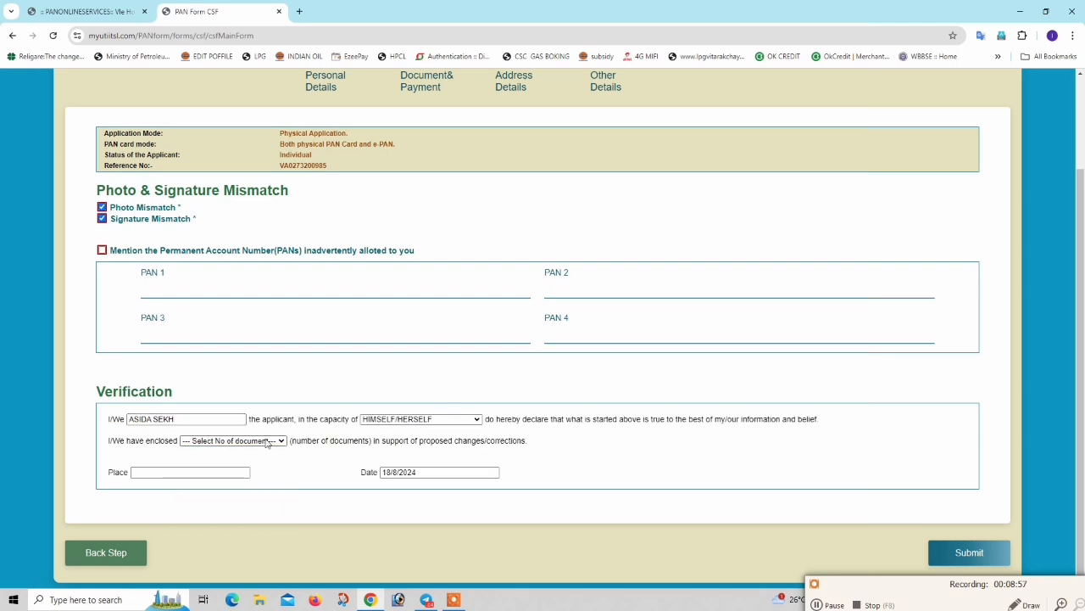
pyautogui.click(257, 442)
pyautogui.click(196, 470)
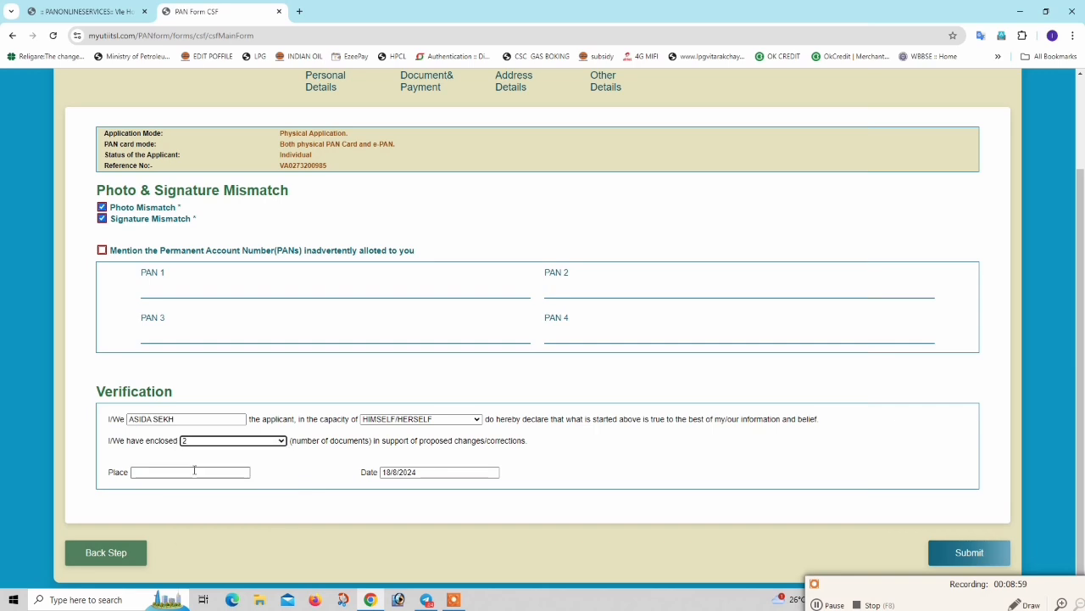
pyautogui.click(331, 455)
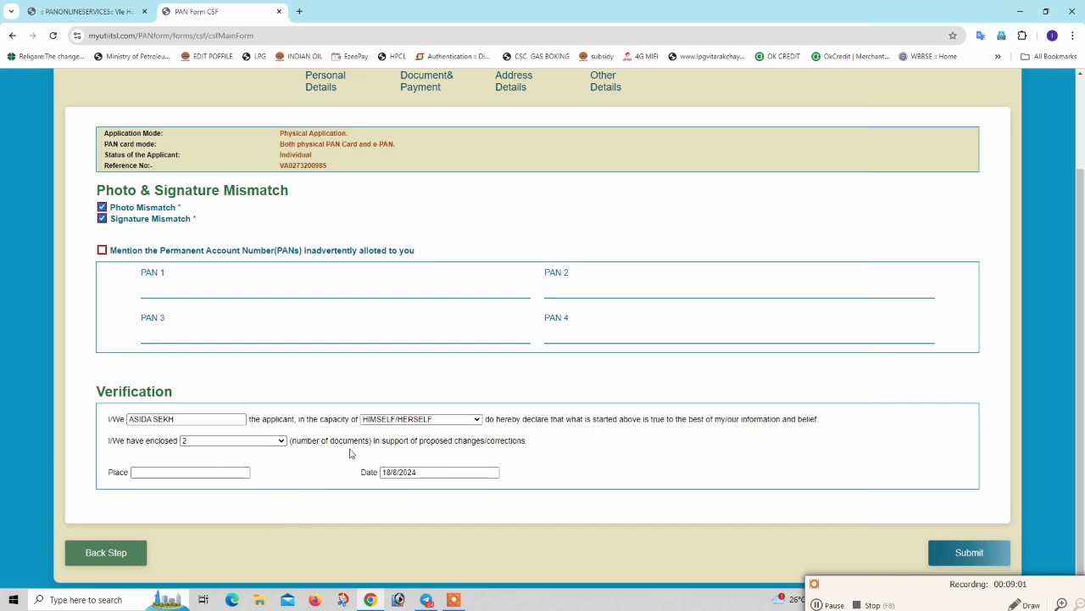
pyautogui.click(201, 470)
pyautogui.write('b')
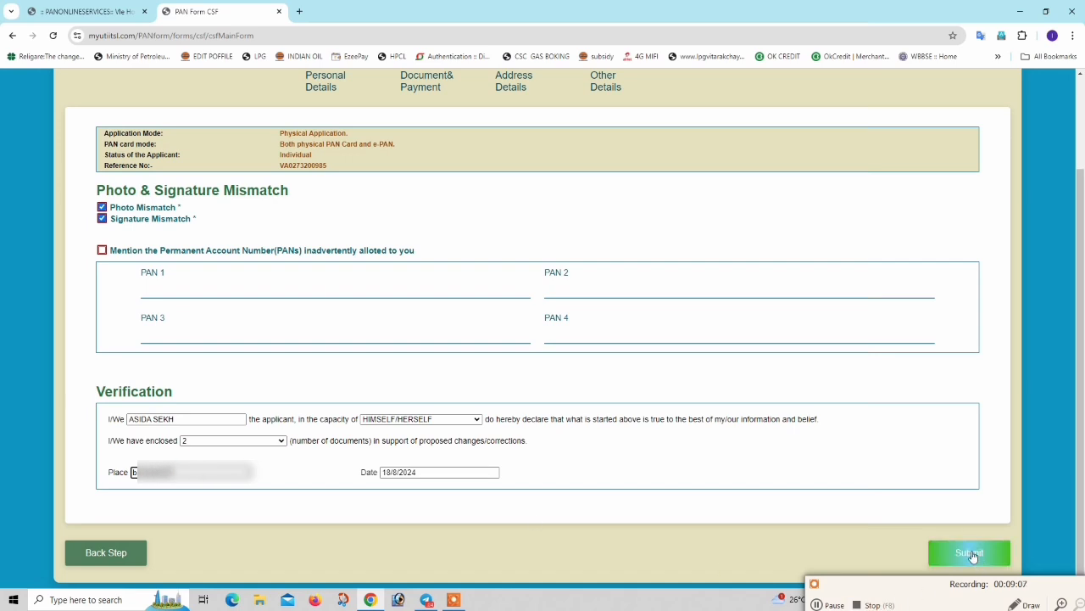
# - Submit the correction form and download the acknowledgment receipt as a PDF
pyautogui.click(943, 560)
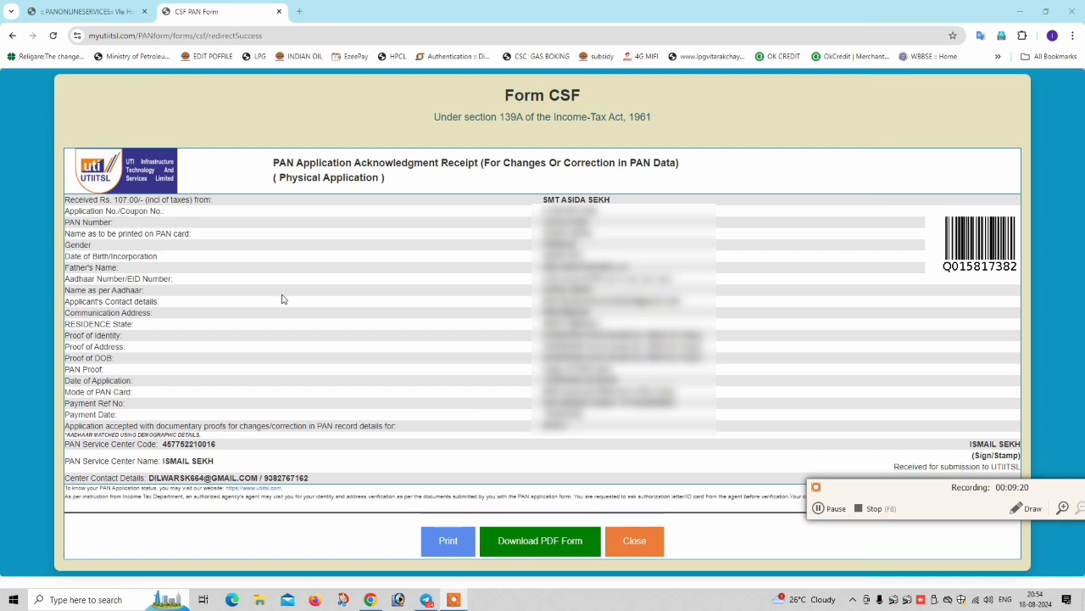
pyautogui.click(541, 544)
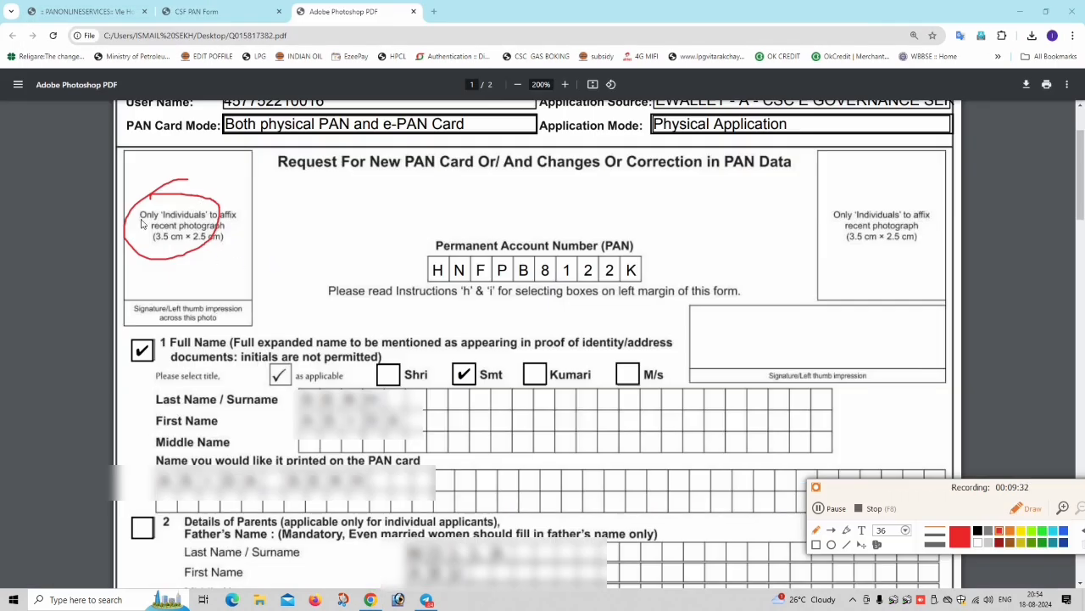
# - Circle both photo boxes and mark the two signature boxes on the acknowledgment PDF
pyautogui.moveTo(143, 224)
pyautogui.mouseDown()
pyautogui.moveTo(183, 190)
pyautogui.moveTo(193, 215)
pyautogui.mouseUp()
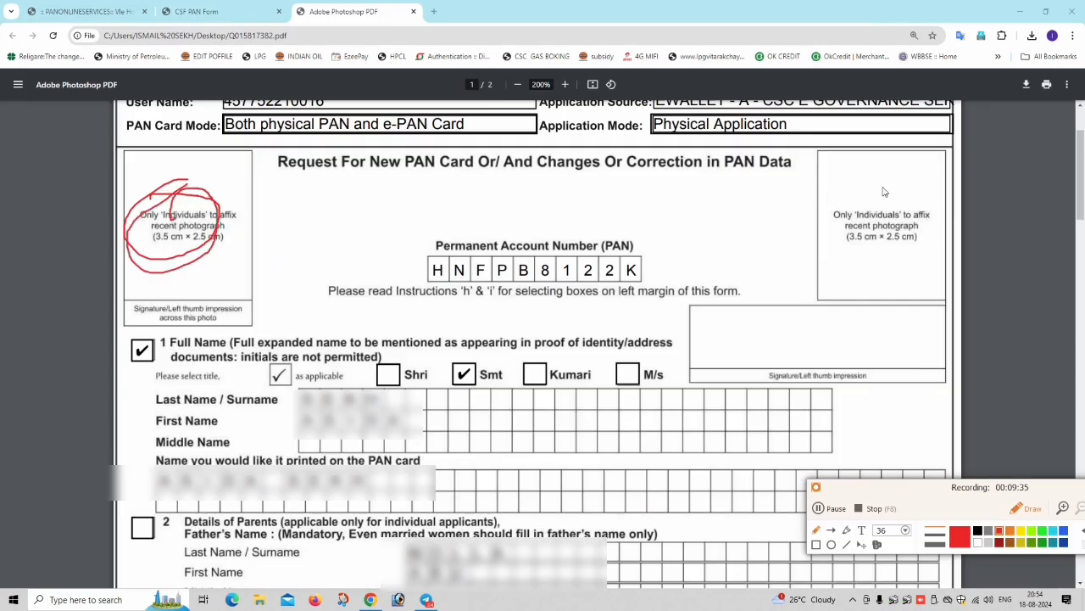
pyautogui.moveTo(883, 192)
pyautogui.mouseDown()
pyautogui.moveTo(931, 227)
pyautogui.moveTo(888, 201)
pyautogui.mouseUp()
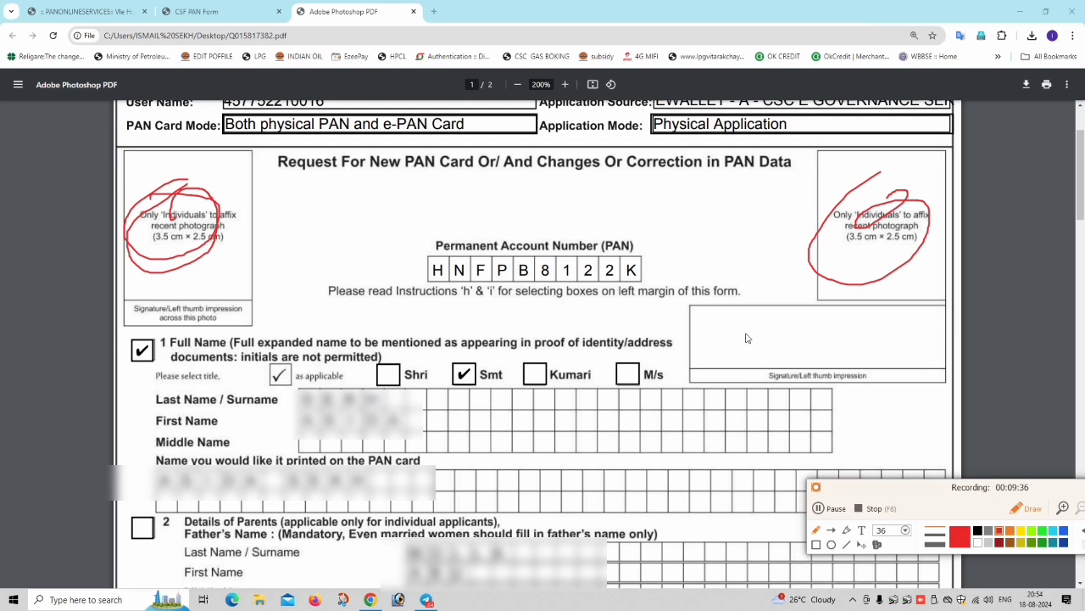
pyautogui.moveTo(746, 338)
pyautogui.mouseDown()
pyautogui.moveTo(839, 339)
pyautogui.moveTo(835, 314)
pyautogui.moveTo(874, 337)
pyautogui.mouseUp()
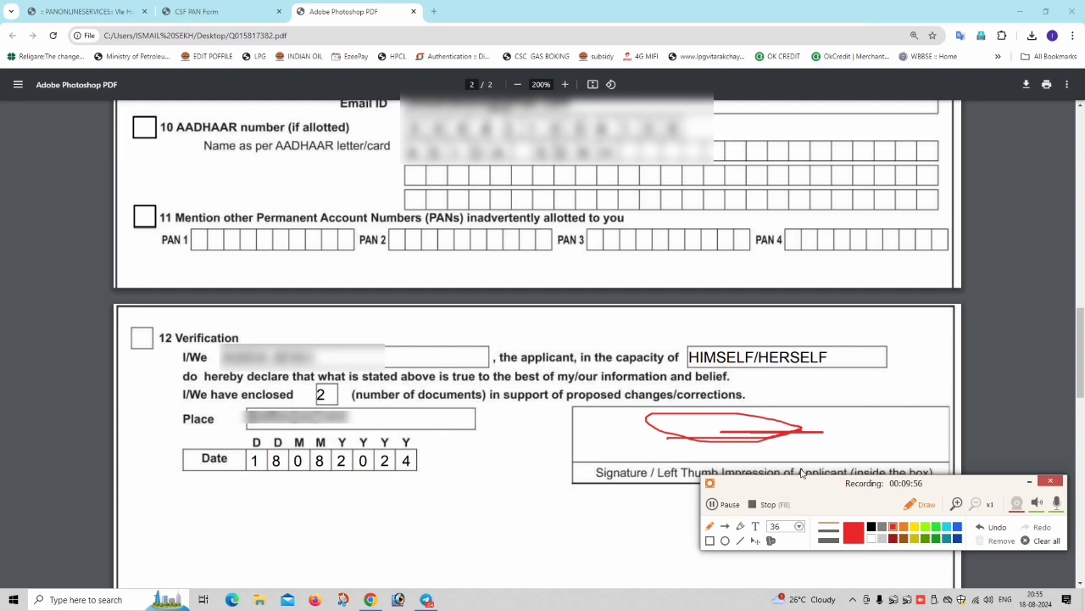
pyautogui.moveTo(629, 436); pyautogui.dragTo(812, 434)
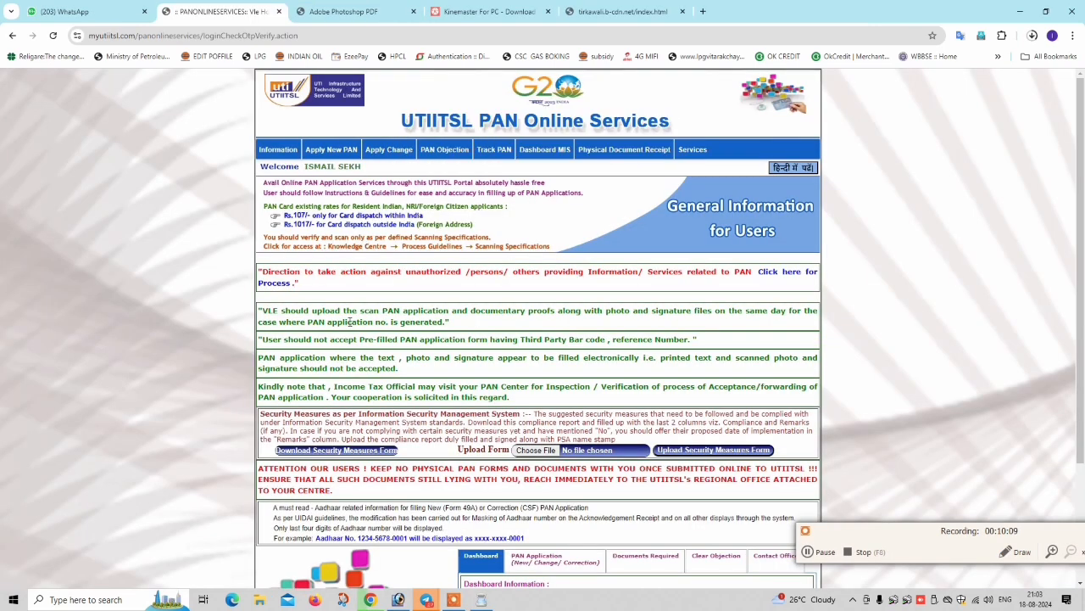
pyautogui.scroll(-2, 350, 322)
pyautogui.scroll(2, 373, 255)
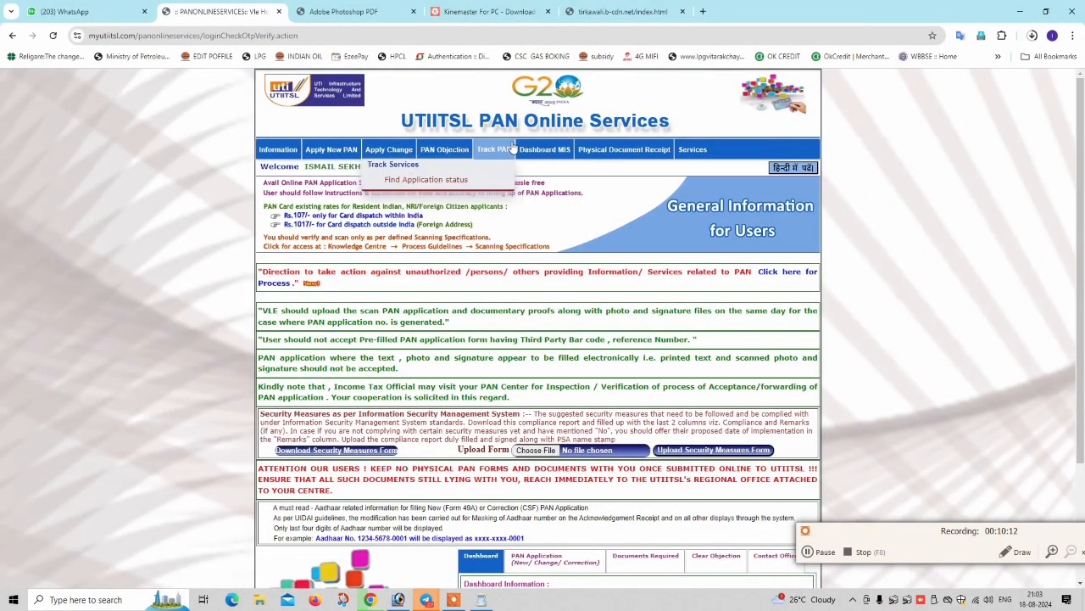
# - Go to Upload Document under the Apply Change menu
pyautogui.moveTo(521, 151)
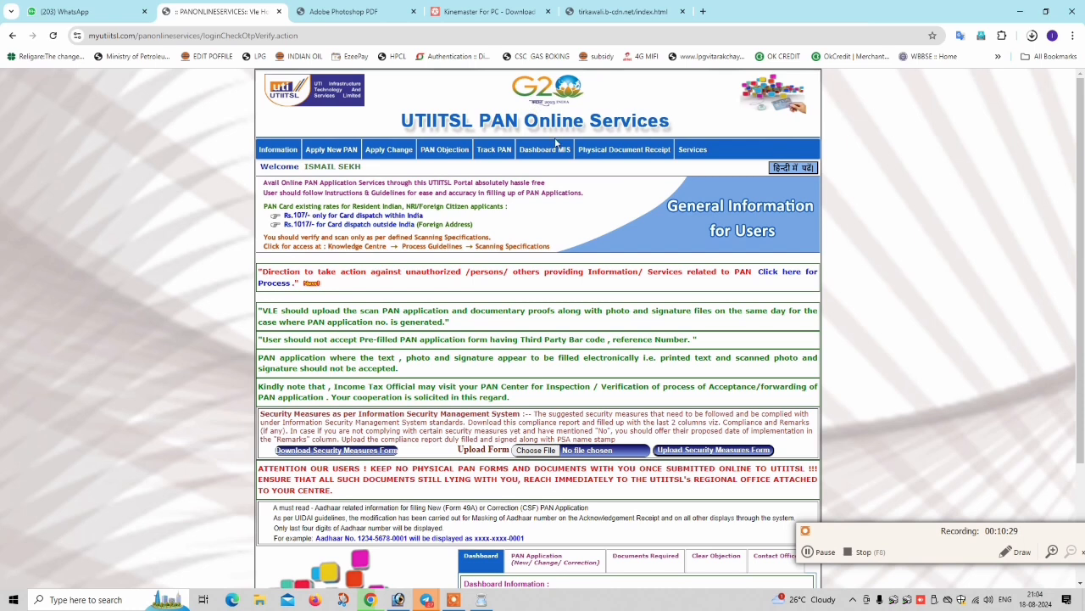
pyautogui.moveTo(389, 151)
pyautogui.click(408, 251)
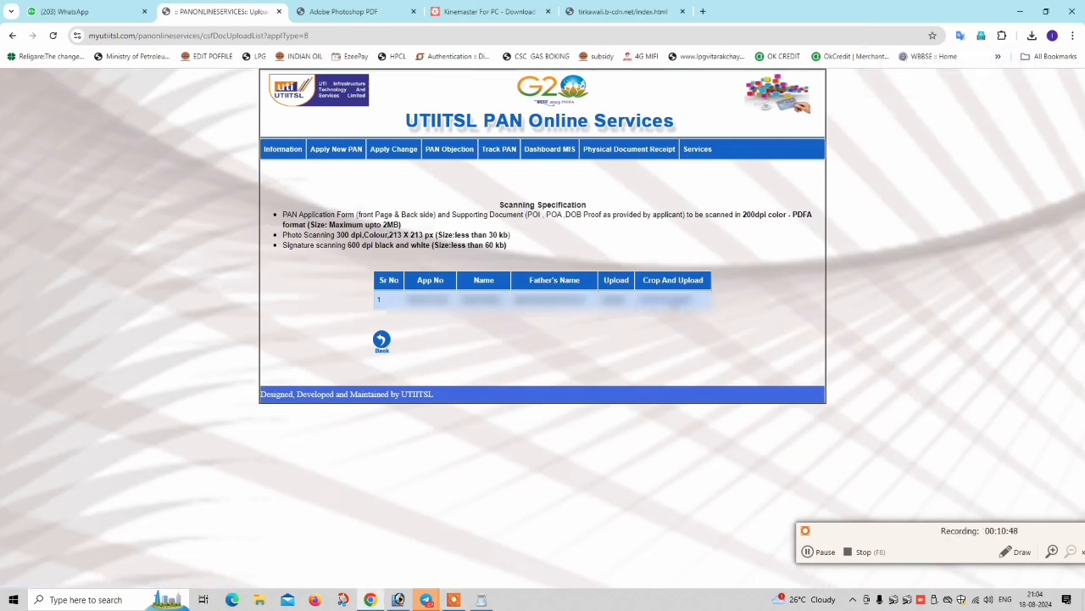
# - Open Crop And Upload for the application and search for the 'pan' PDF file
pyautogui.click(677, 303)
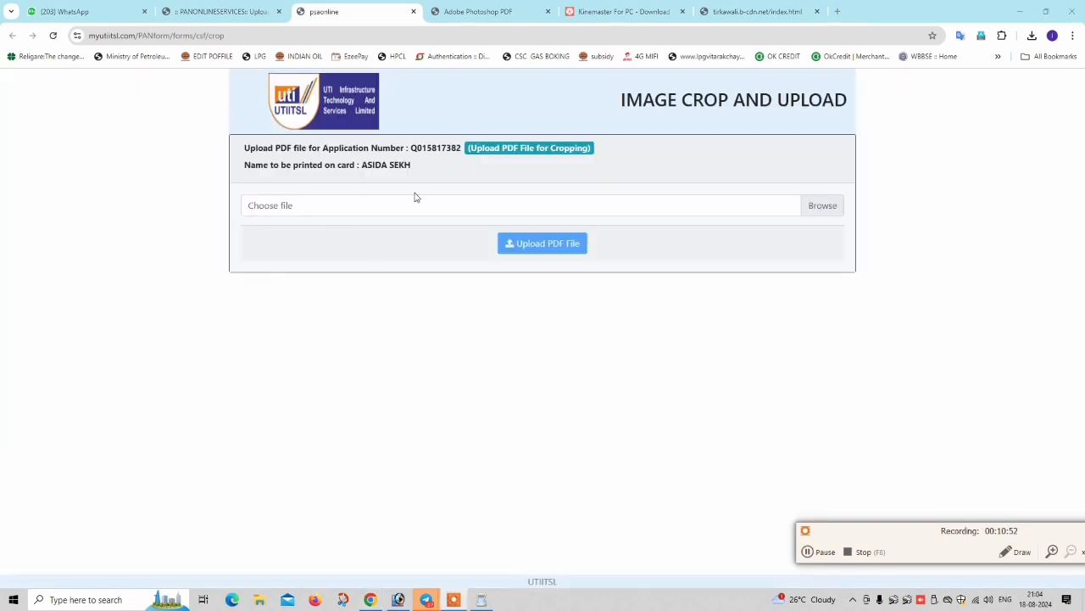
pyautogui.click(303, 206)
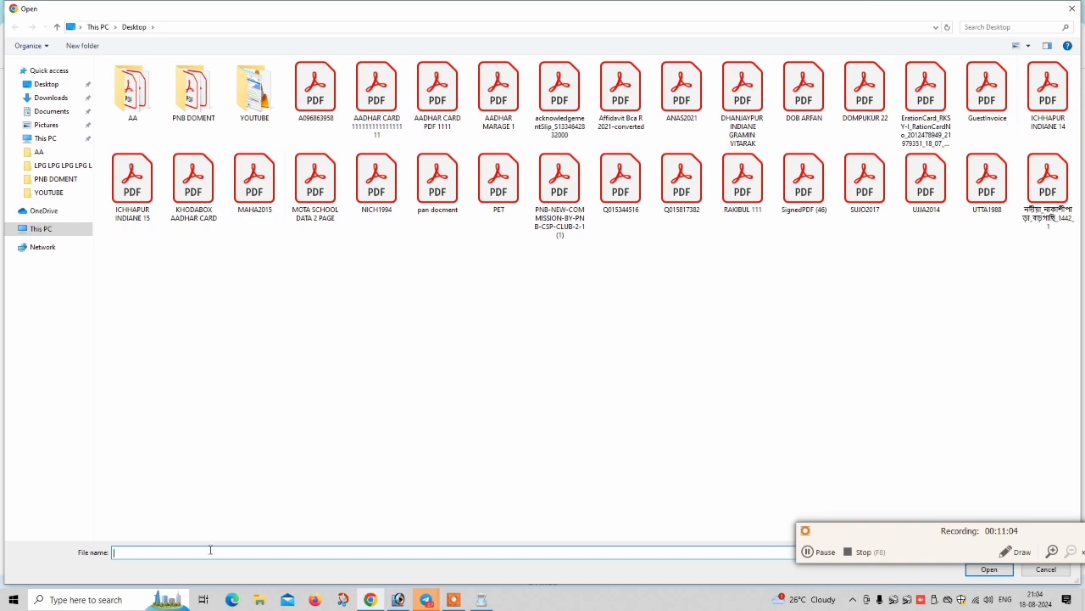
pyautogui.write('pan')
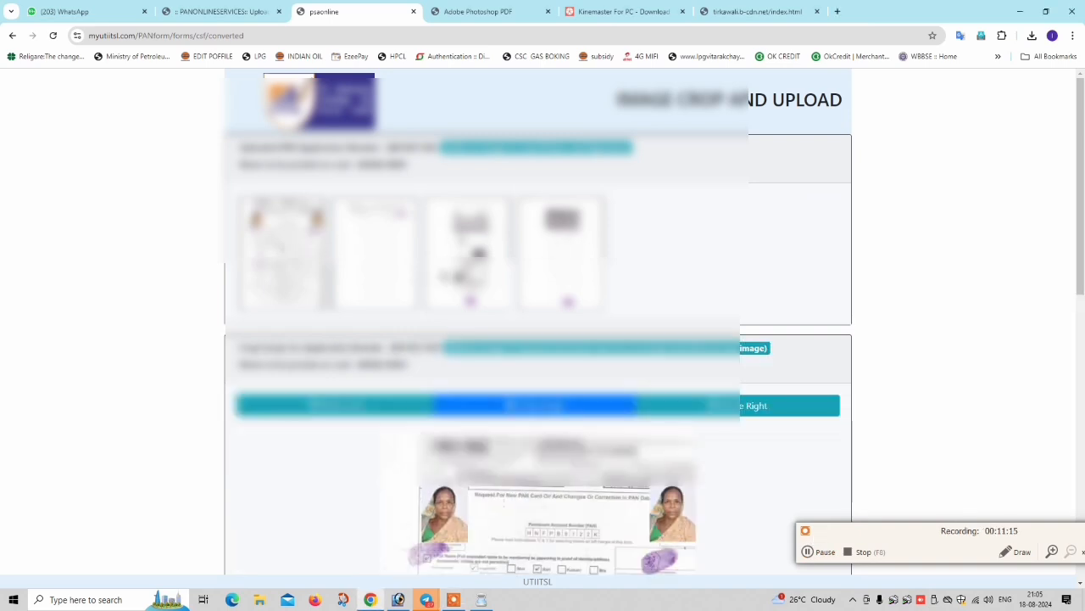
# - Crop the applicant's photo and place it in the photo slot
pyautogui.scroll(-2, 663, 334)
pyautogui.moveTo(650, 371); pyautogui.dragTo(693, 427)
pyautogui.moveTo(672, 373); pyautogui.dragTo(672, 368)
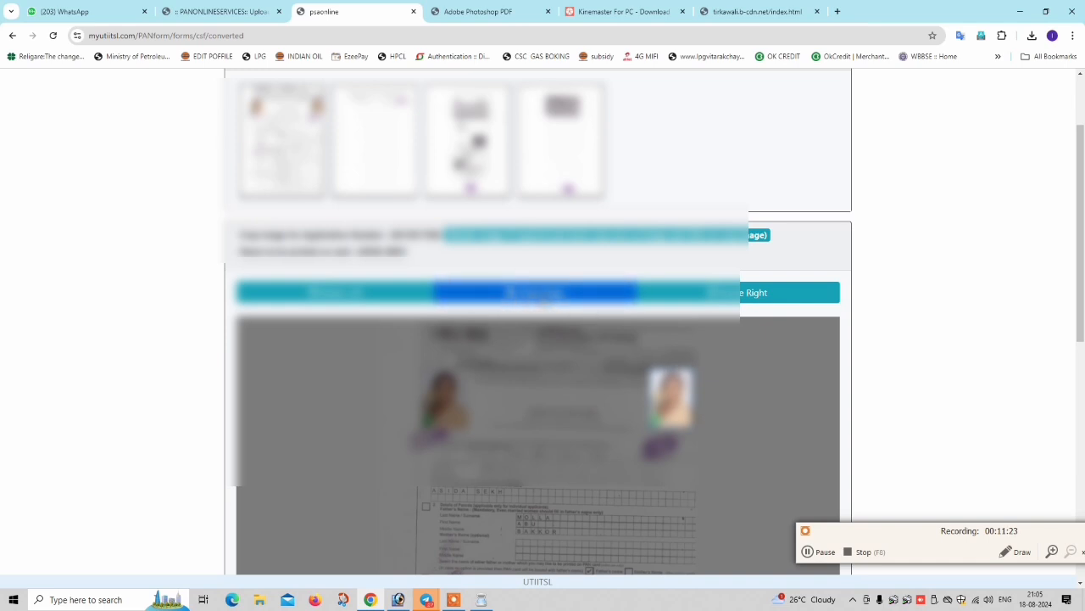
pyautogui.click(542, 297)
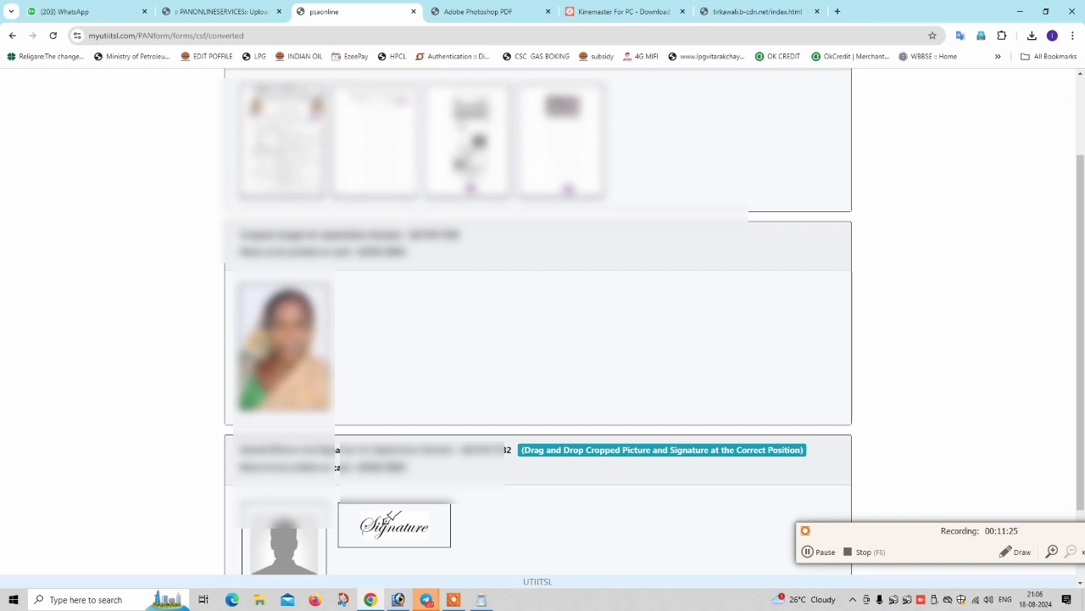
pyautogui.moveTo(258, 340); pyautogui.dragTo(261, 363)
pyautogui.scroll(-2, 262, 363)
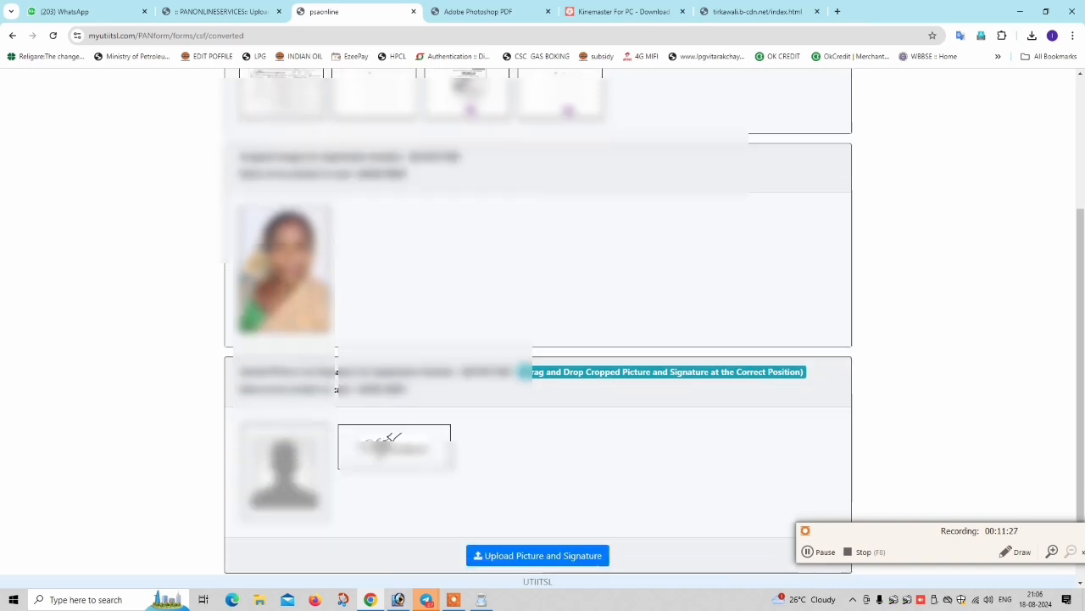
pyautogui.moveTo(295, 231); pyautogui.dragTo(296, 430)
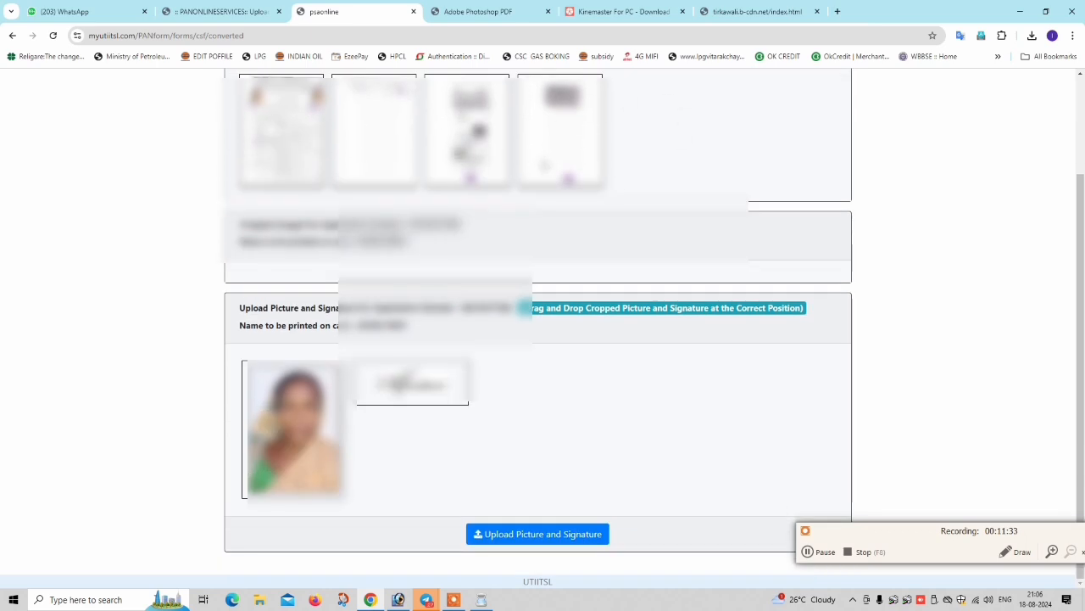
# - Crop the signature from the fourth page and place it in the signature slot
pyautogui.click(560, 161)
pyautogui.scroll(-7, 529, 353)
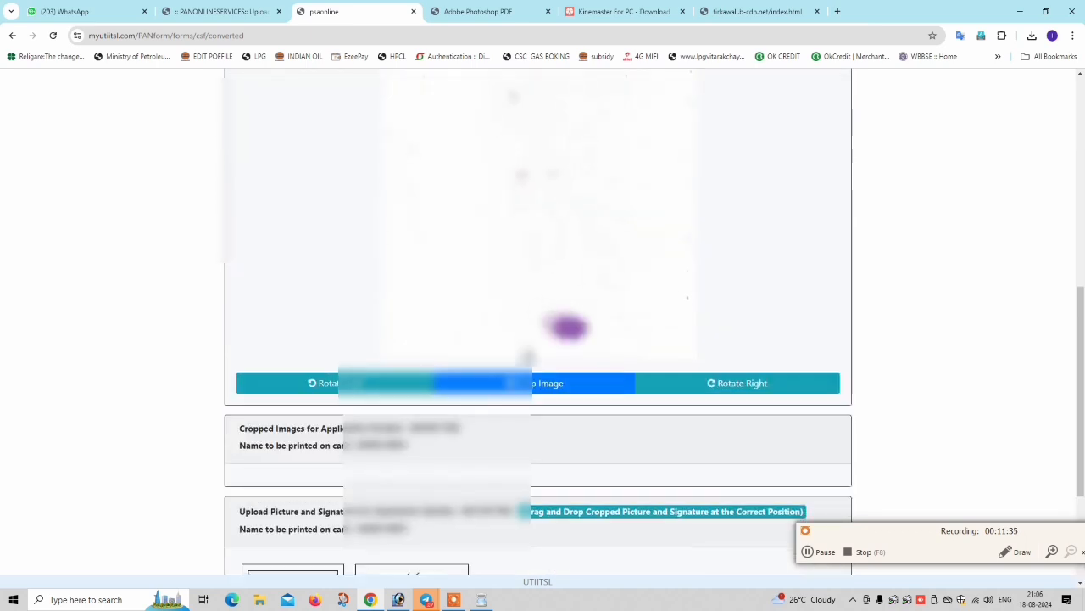
pyautogui.moveTo(535, 301); pyautogui.dragTo(592, 326)
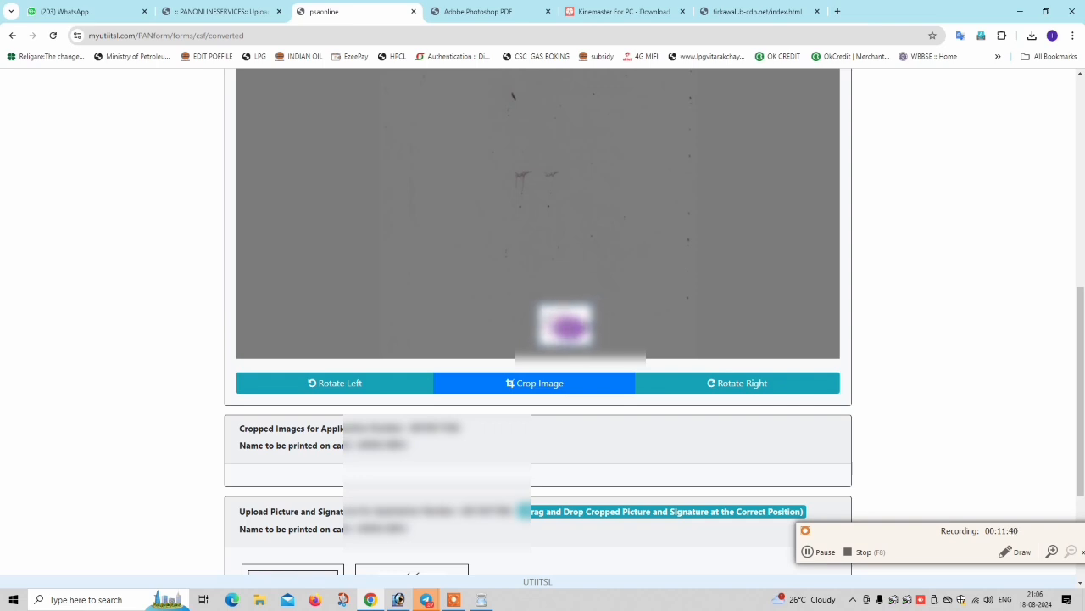
pyautogui.click(538, 386)
pyautogui.scroll(-3, 538, 381)
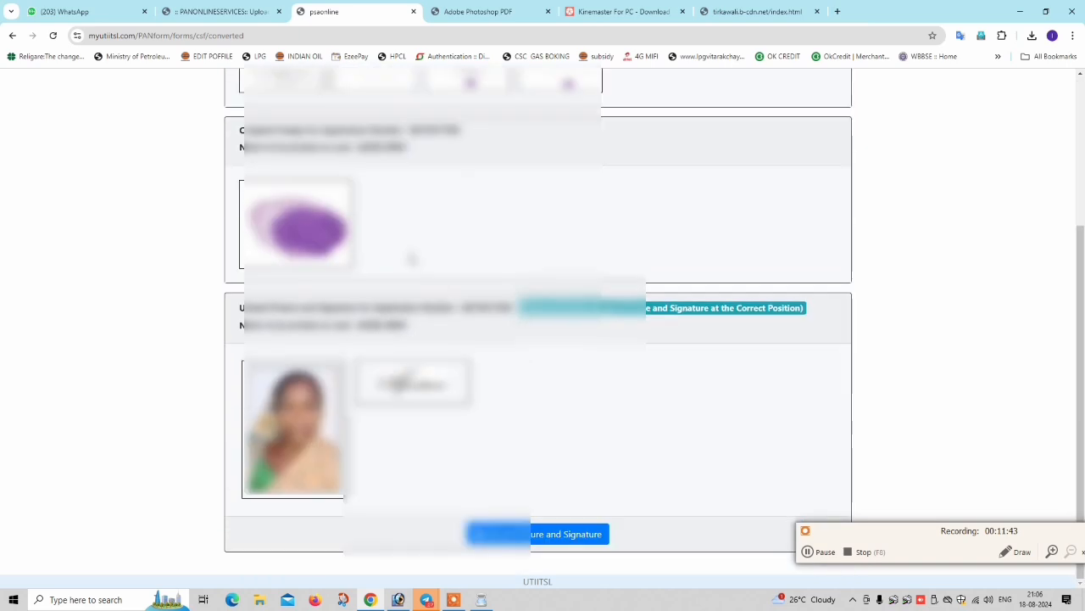
pyautogui.moveTo(295, 217)
pyautogui.mouseDown()
pyautogui.moveTo(398, 339)
pyautogui.moveTo(411, 382)
pyautogui.mouseUp()
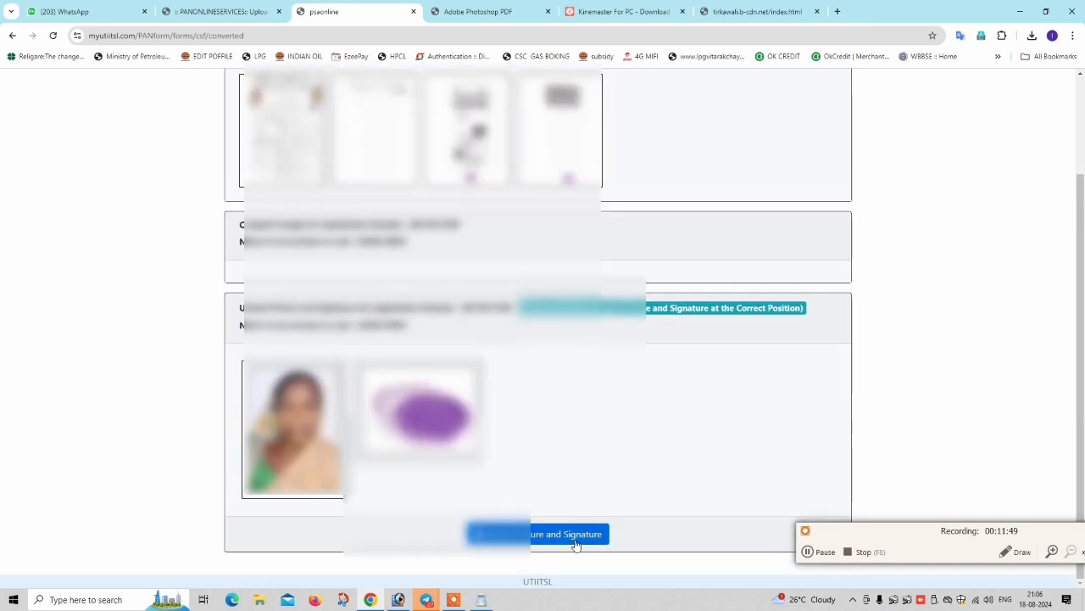
# - Upload the placed photo and signature
pyautogui.click(571, 538)
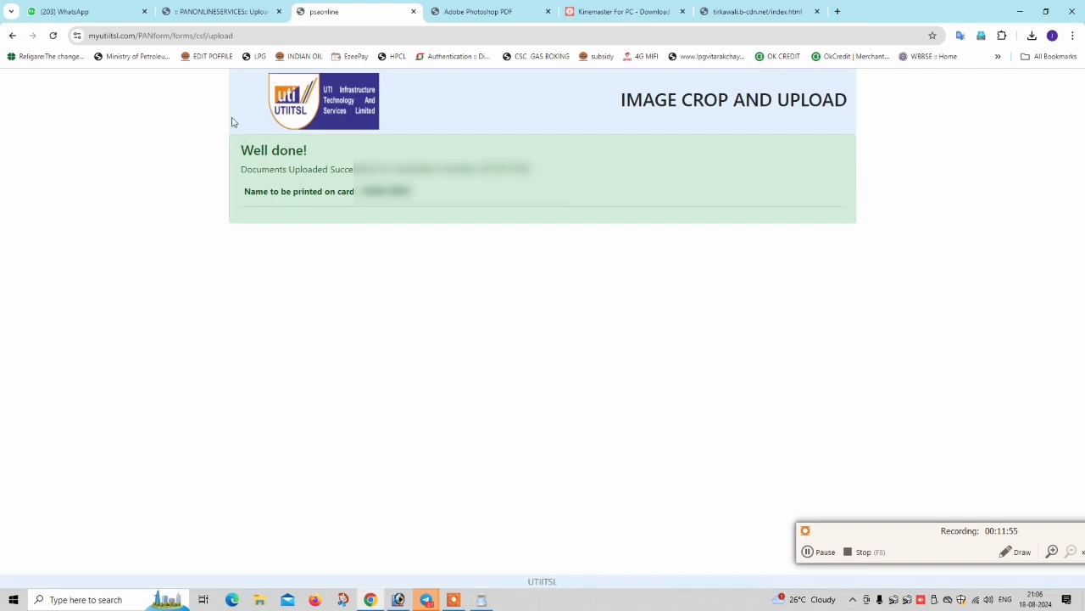
pyautogui.moveTo(239, 136); pyautogui.dragTo(243, 167)
pyautogui.click(466, 216)
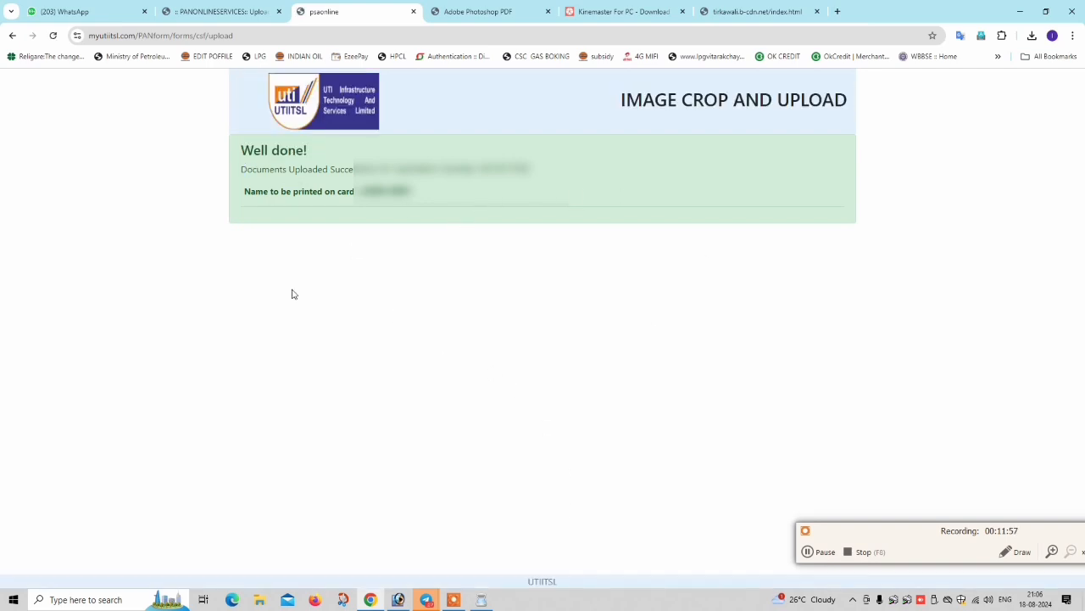